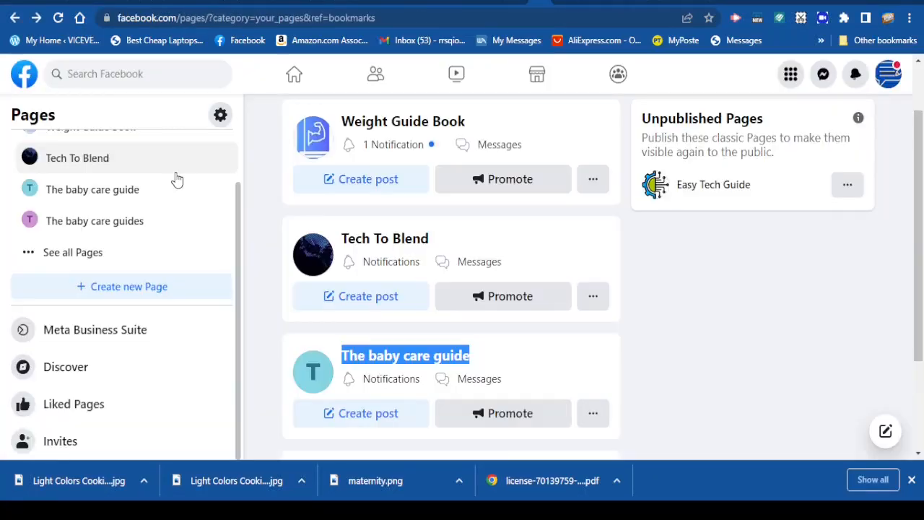
Start creating a new Page and enter "Baby care guide" as its name
{"action": "scroll", "coordinate": [175, 180], "scroll_direction": "up", "scroll_amount": 1}
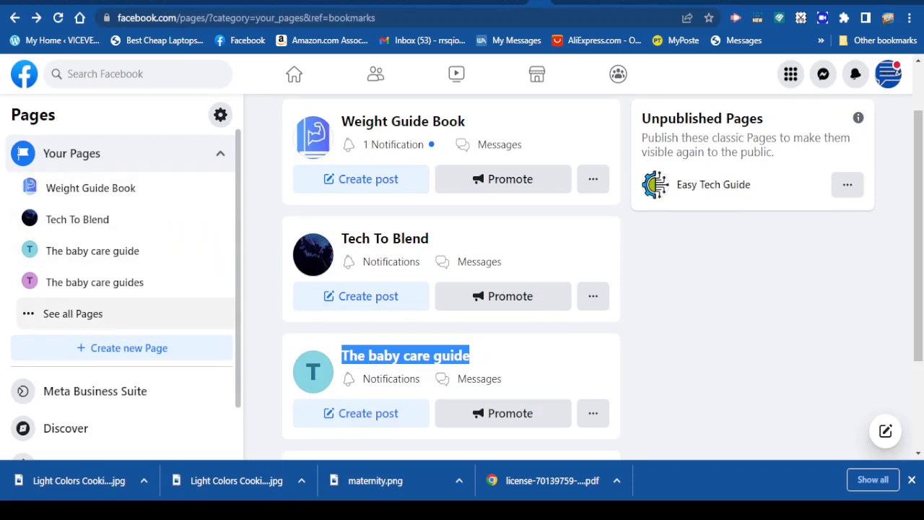
{"action": "left_click", "coordinate": [113, 359]}
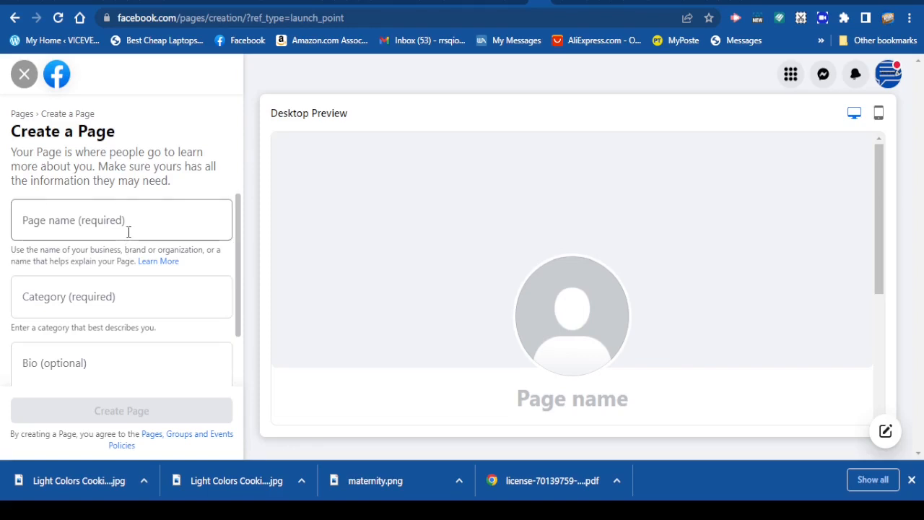
{"action": "left_click", "coordinate": [132, 224]}
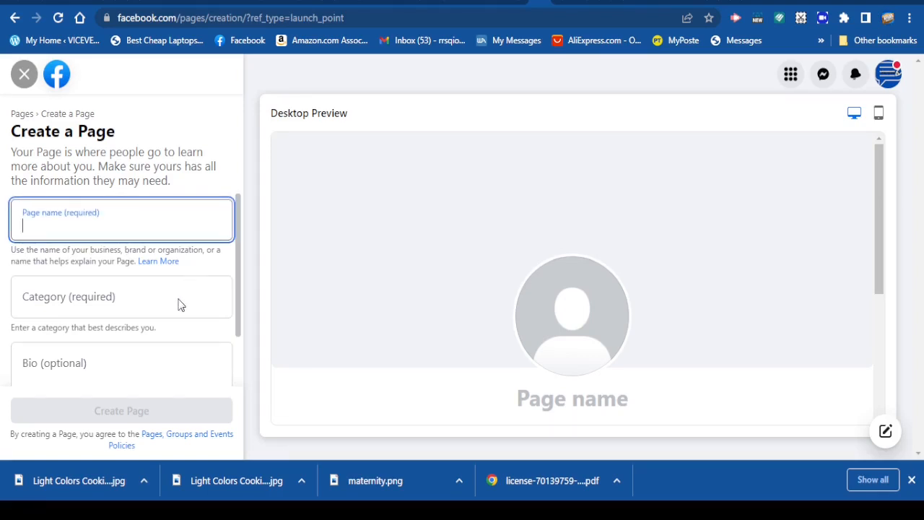
{"action": "type", "text": "The baby care guide"}
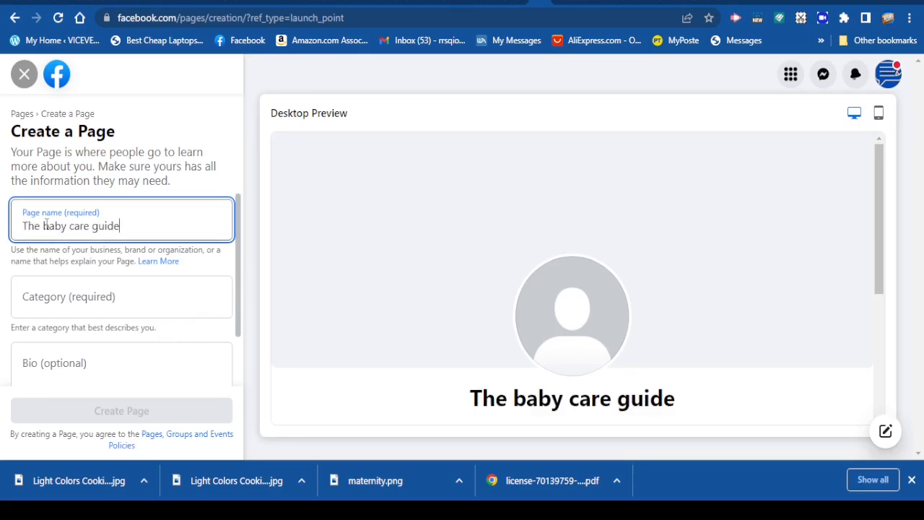
{"action": "left_click_drag", "start_coordinate": [51, 226], "coordinate": [23, 226]}
{"action": "type", "text": "B"}
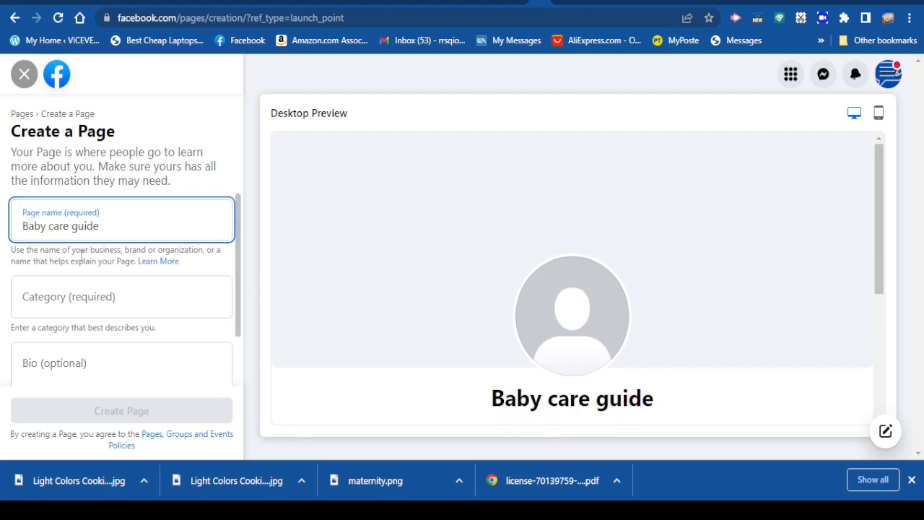
Add Children & Parenting as the Page's category
{"action": "left_click", "coordinate": [119, 301]}
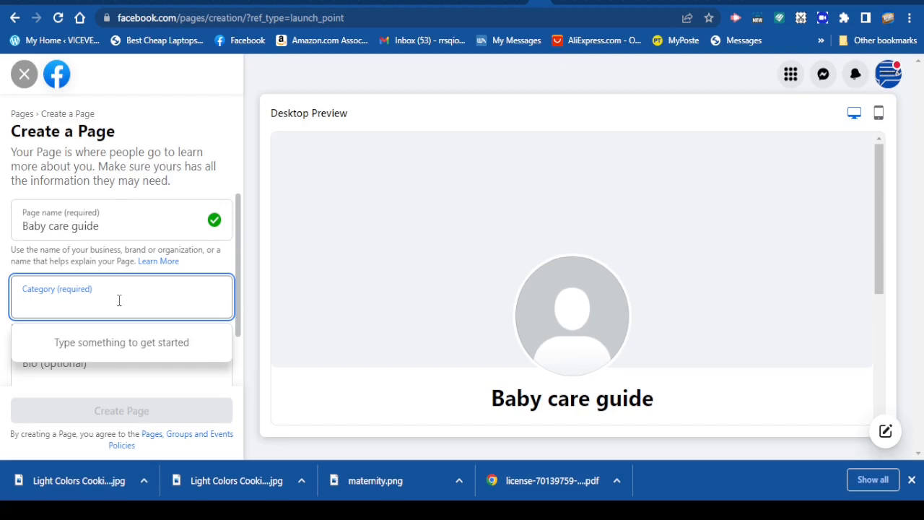
{"action": "type", "text": "paren"}
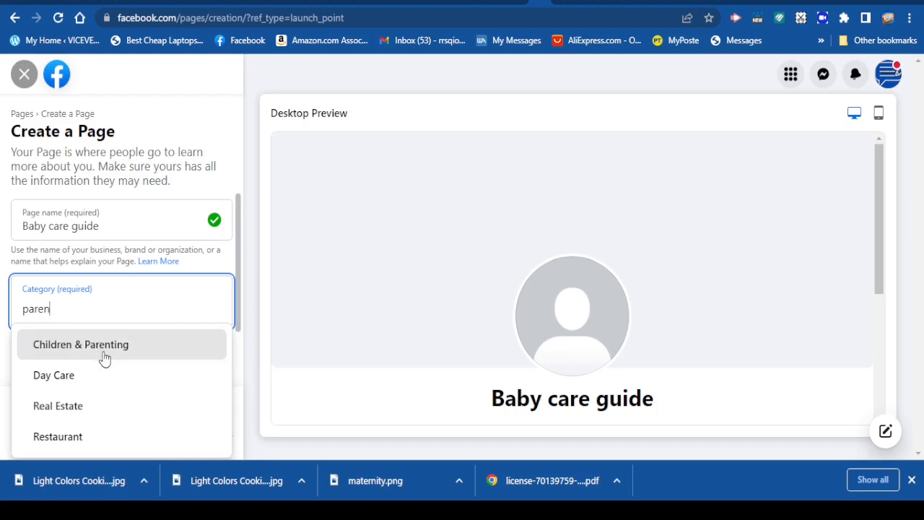
{"action": "left_click", "coordinate": [111, 350]}
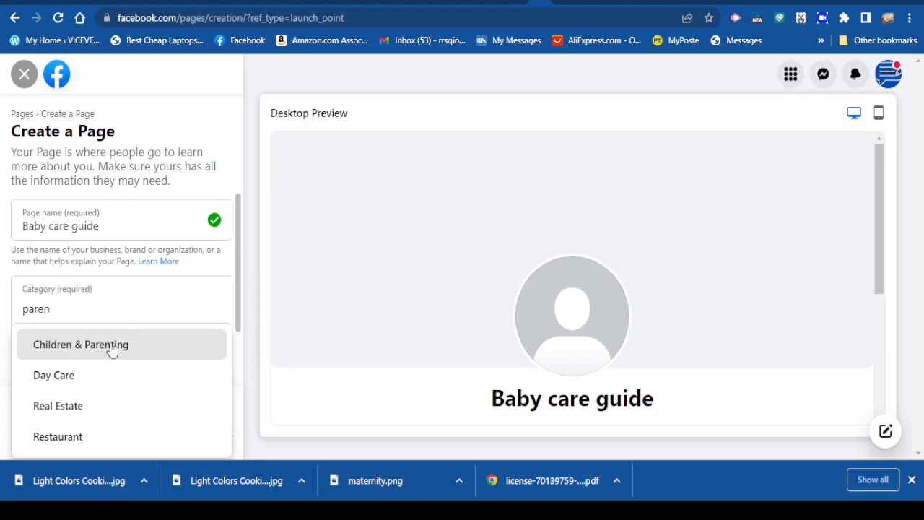
{"action": "left_click", "coordinate": [107, 340]}
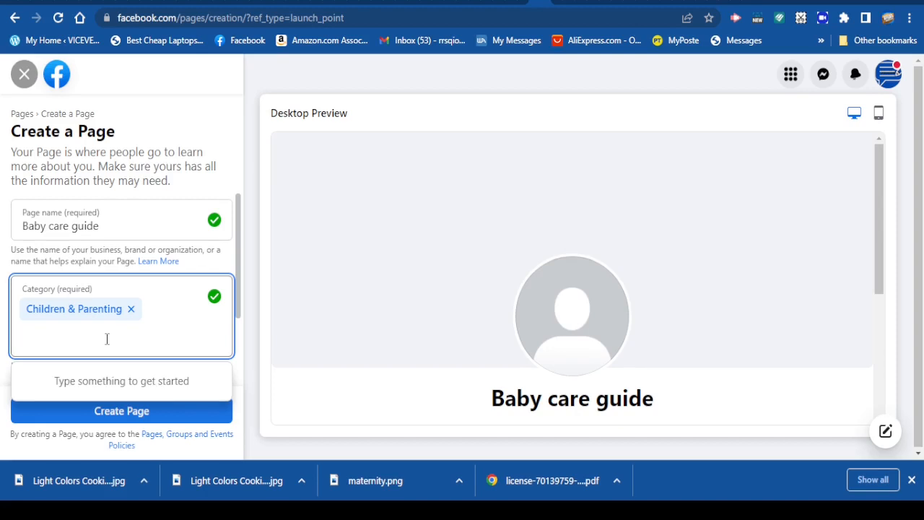
Add Maternity & Nursing Clothing Store as a second category for the Page
{"action": "type", "text": "mater"}
{"action": "key", "text": "BackSpace"}
{"action": "key", "text": "BackSpace"}
{"action": "key", "text": "BackSpace"}
{"action": "key", "text": "BackSpace"}
{"action": "key", "text": "BackSpace"}
{"action": "type", "text": "mater"}
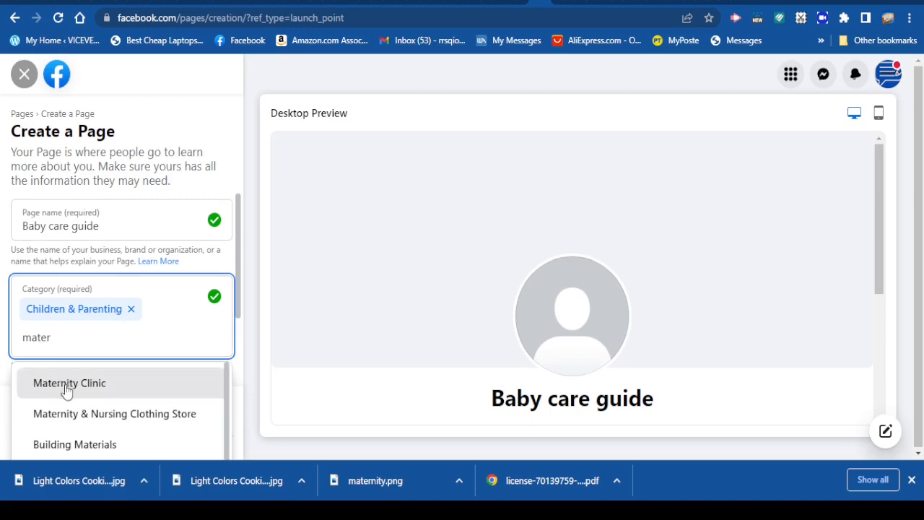
{"action": "left_click", "coordinate": [102, 413]}
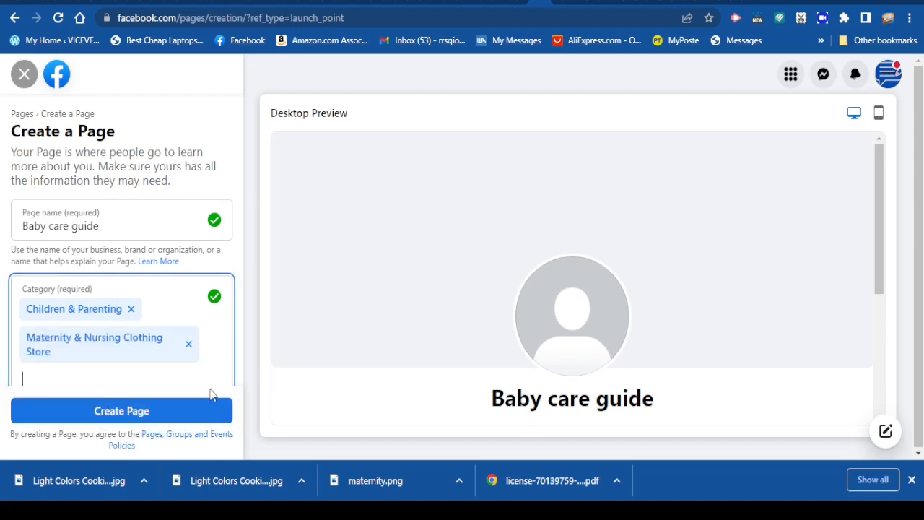
Enter the bio "parenting and baby care guides" and create the Page
{"action": "scroll", "coordinate": [240, 359], "scroll_direction": "down", "scroll_amount": 2}
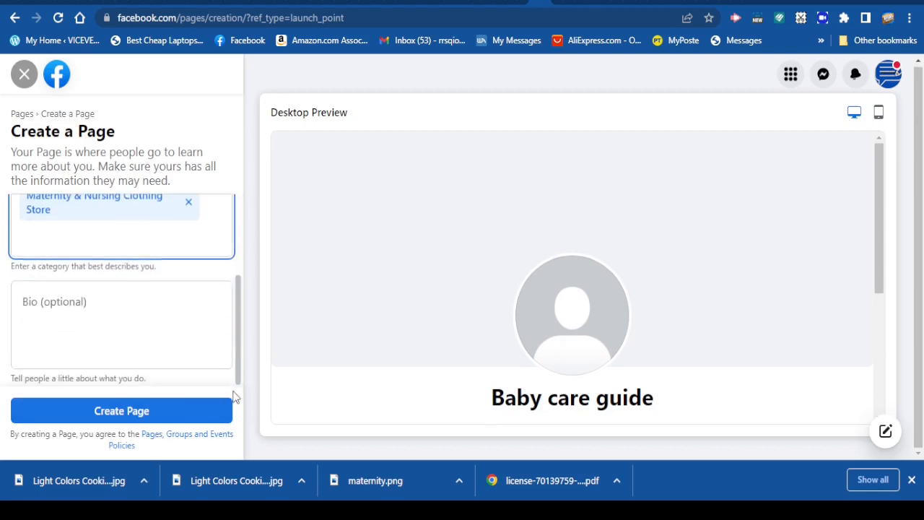
{"action": "left_click", "coordinate": [79, 315]}
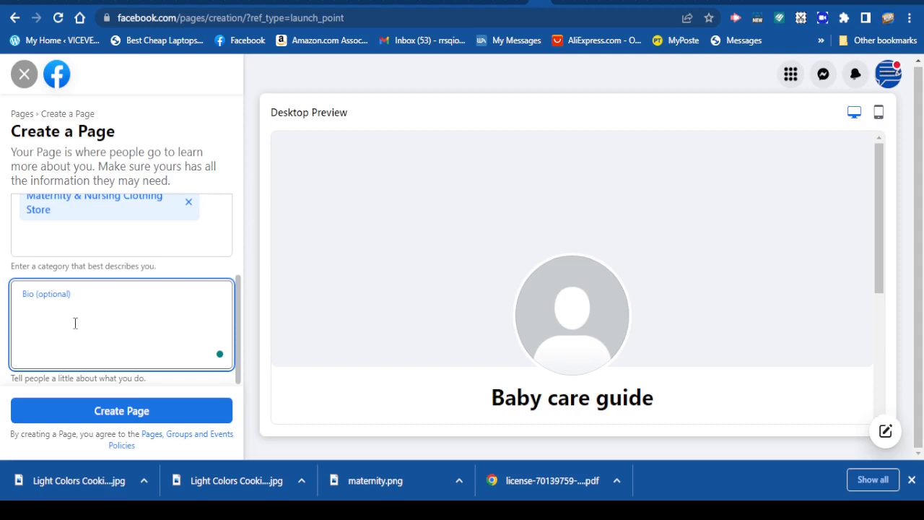
{"action": "type", "text": "parenting and baby care guides"}
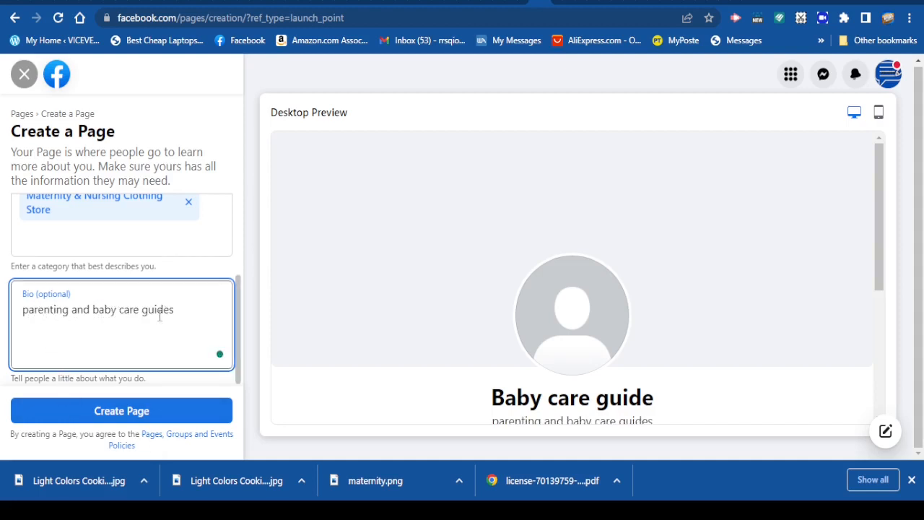
{"action": "scroll", "coordinate": [152, 346], "scroll_direction": "down", "scroll_amount": 1}
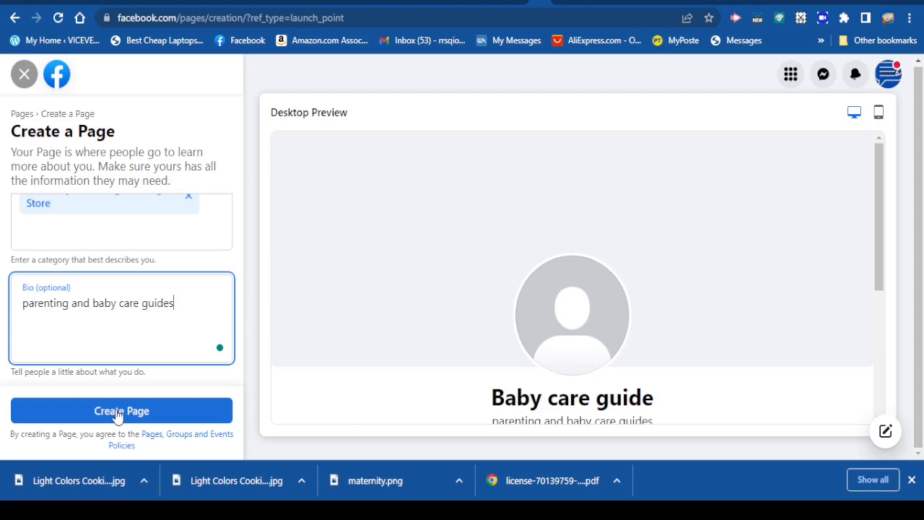
{"action": "left_click", "coordinate": [118, 416]}
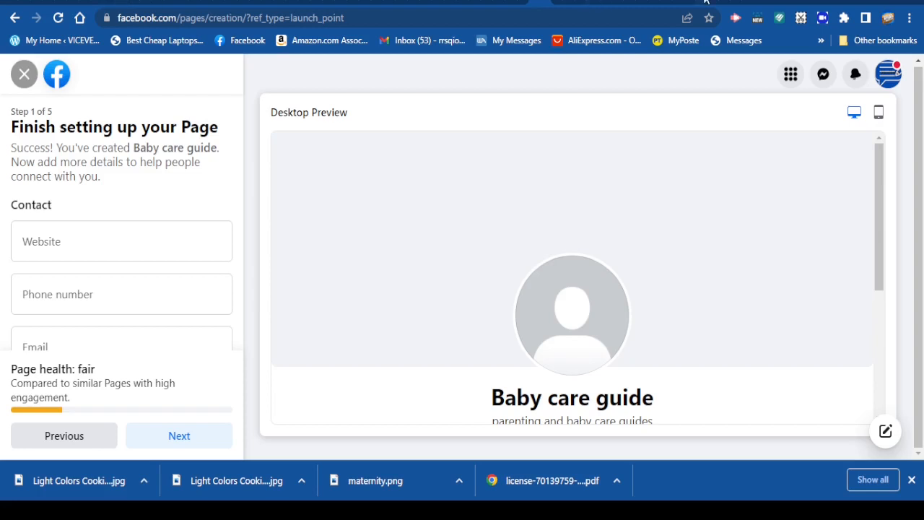
{"action": "left_click", "coordinate": [758, 1]}
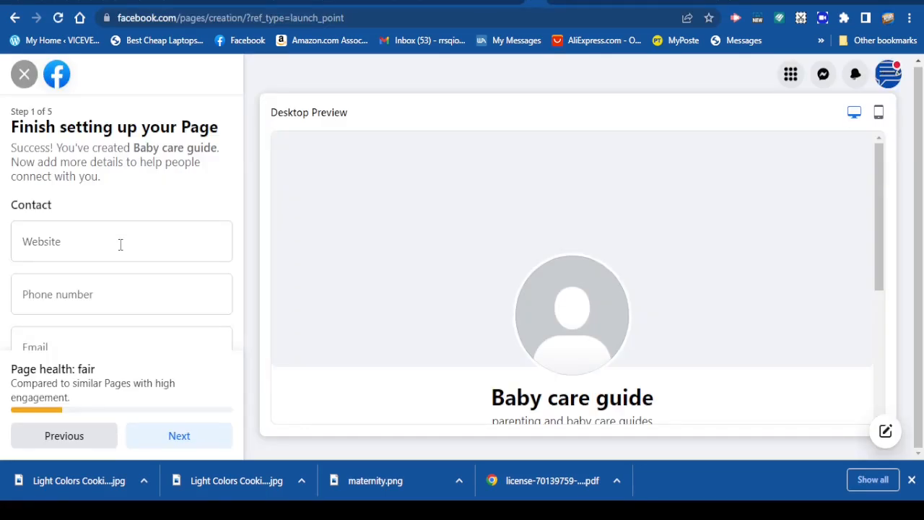
{"action": "left_click", "coordinate": [120, 244]}
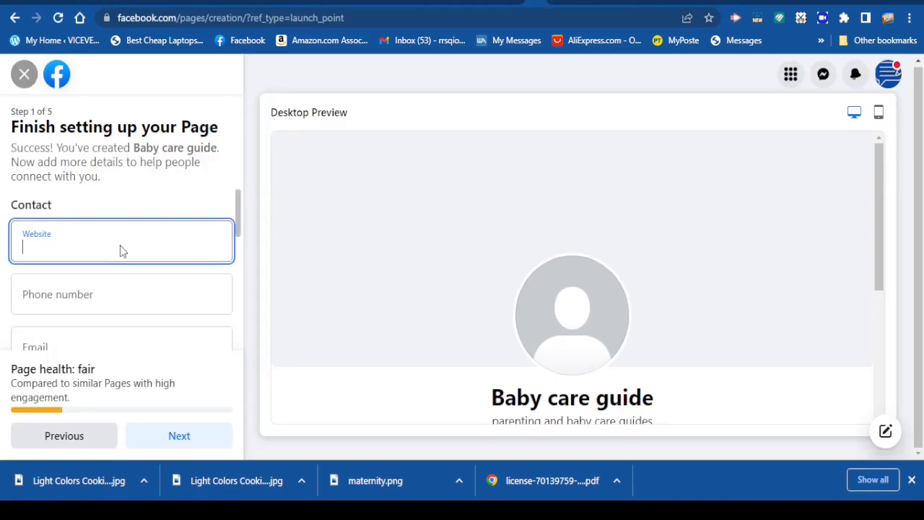
{"action": "type", "text": "https://thebabycareguide.com/"}
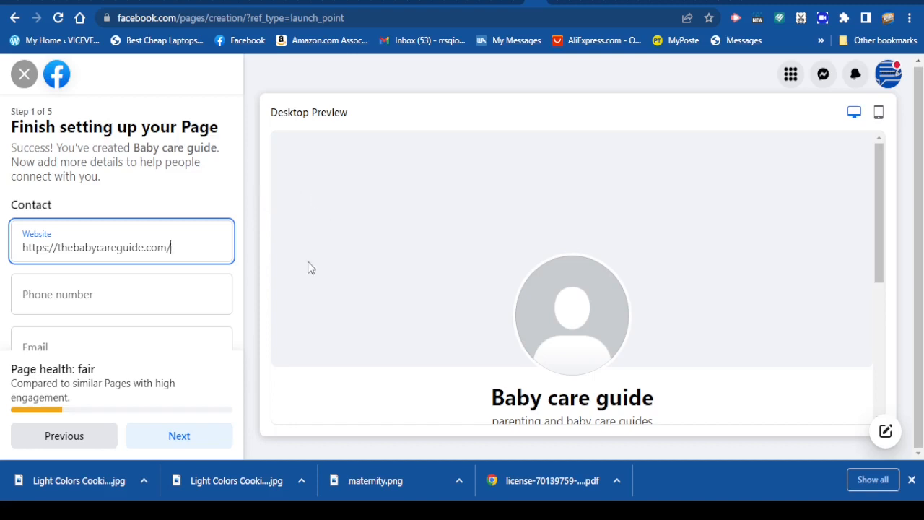
Look over the optional phone number, email, address, city/town and ZIP code fields in the Page's contact and location details
{"action": "left_click", "coordinate": [133, 301]}
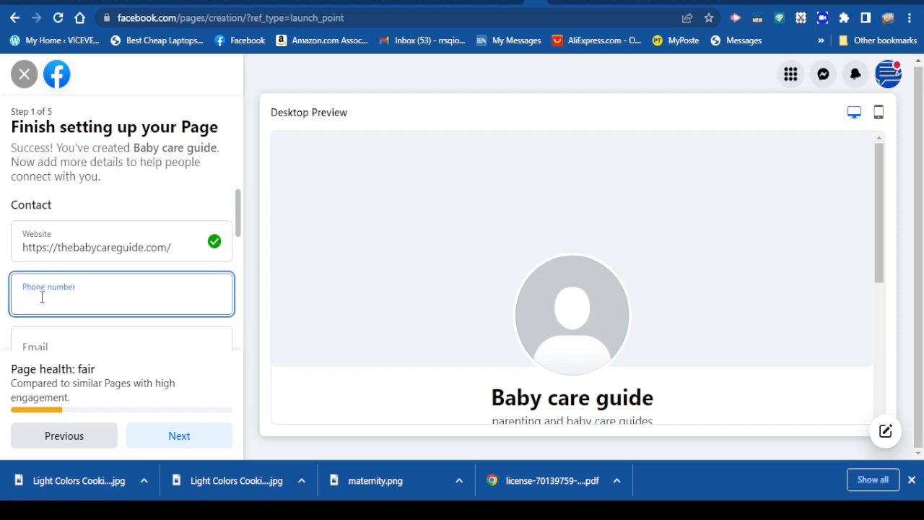
{"action": "scroll", "coordinate": [52, 287], "scroll_direction": "down", "scroll_amount": 1}
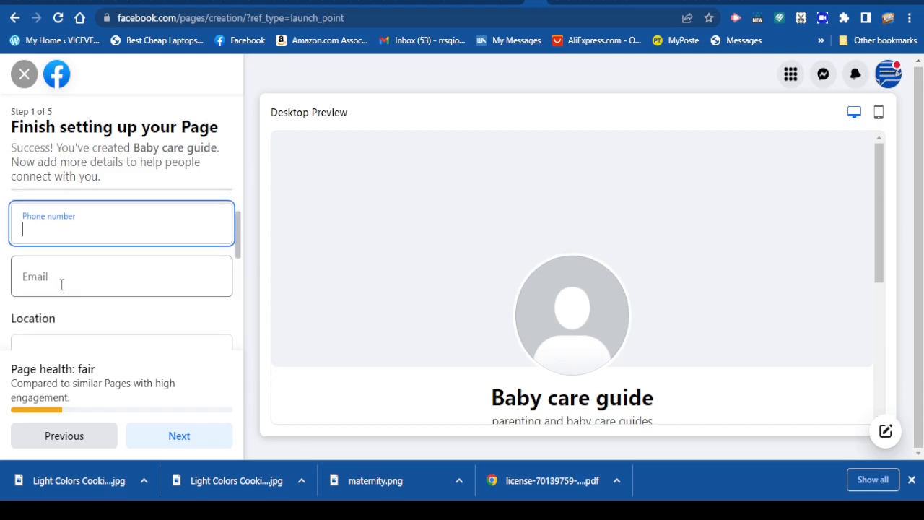
{"action": "left_click", "coordinate": [62, 283]}
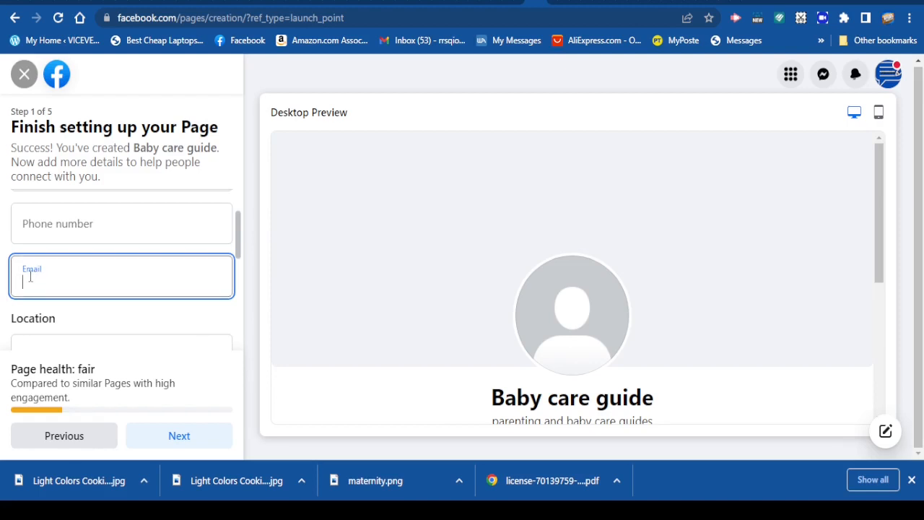
{"action": "left_click", "coordinate": [94, 231]}
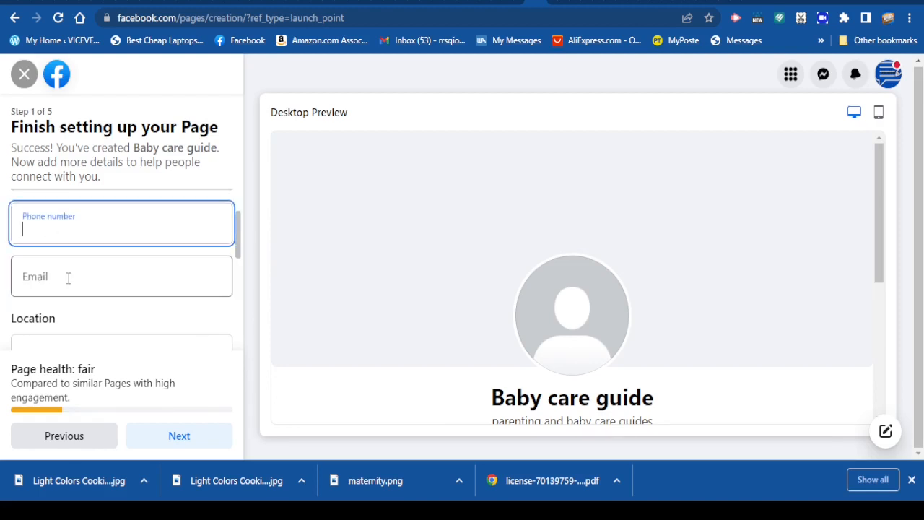
{"action": "scroll", "coordinate": [71, 278], "scroll_direction": "down", "scroll_amount": 1}
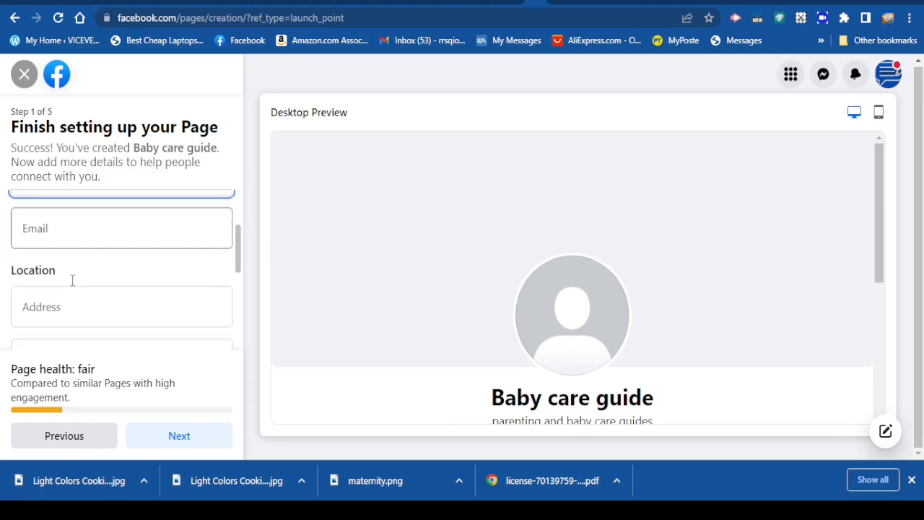
{"action": "left_click", "coordinate": [32, 289]}
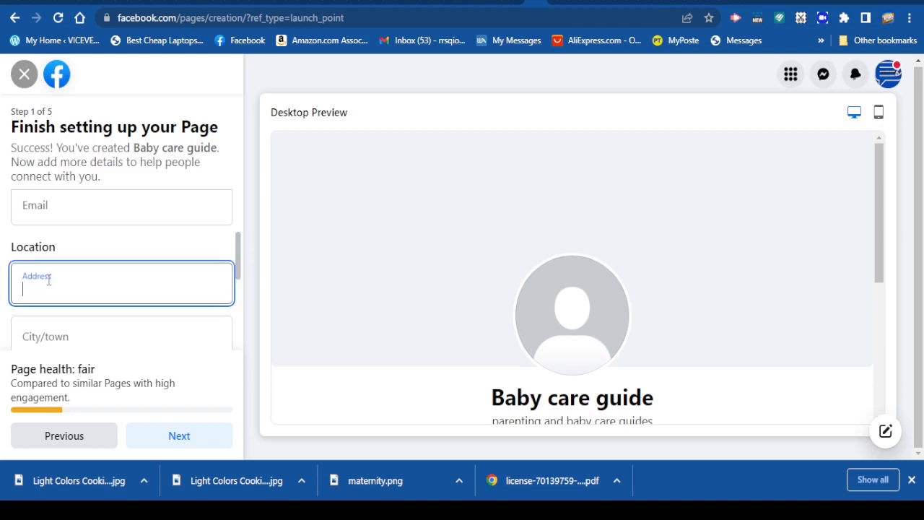
{"action": "scroll", "coordinate": [64, 274], "scroll_direction": "down", "scroll_amount": 2}
{"action": "scroll", "coordinate": [76, 274], "scroll_direction": "up", "scroll_amount": 1}
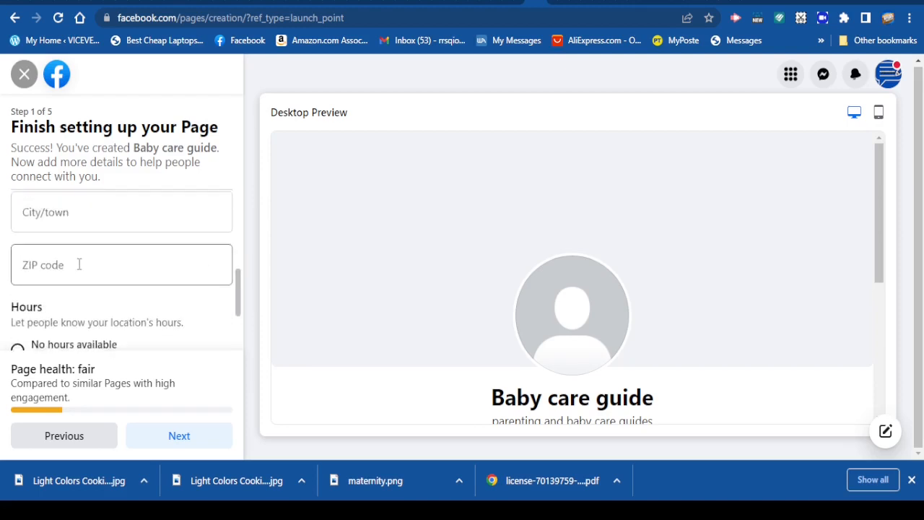
{"action": "left_click", "coordinate": [58, 272]}
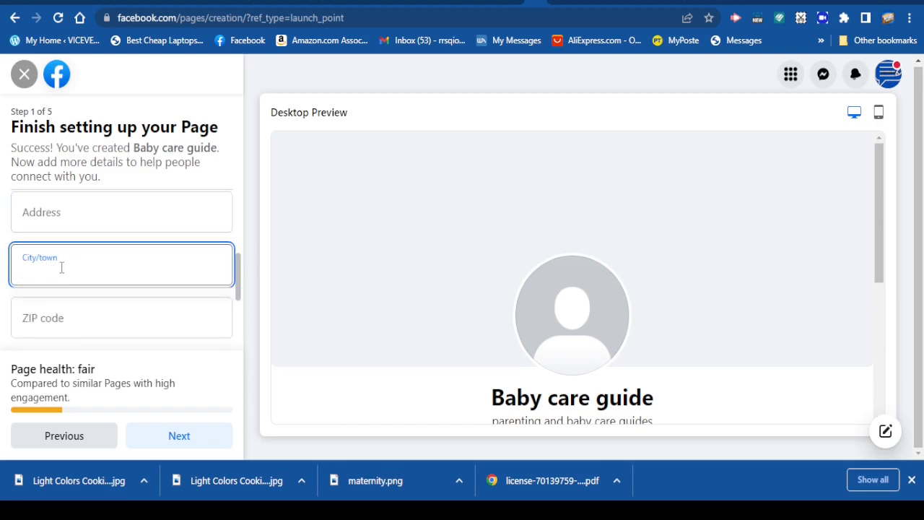
{"action": "scroll", "coordinate": [62, 268], "scroll_direction": "down", "scroll_amount": 1}
{"action": "left_click", "coordinate": [68, 252]}
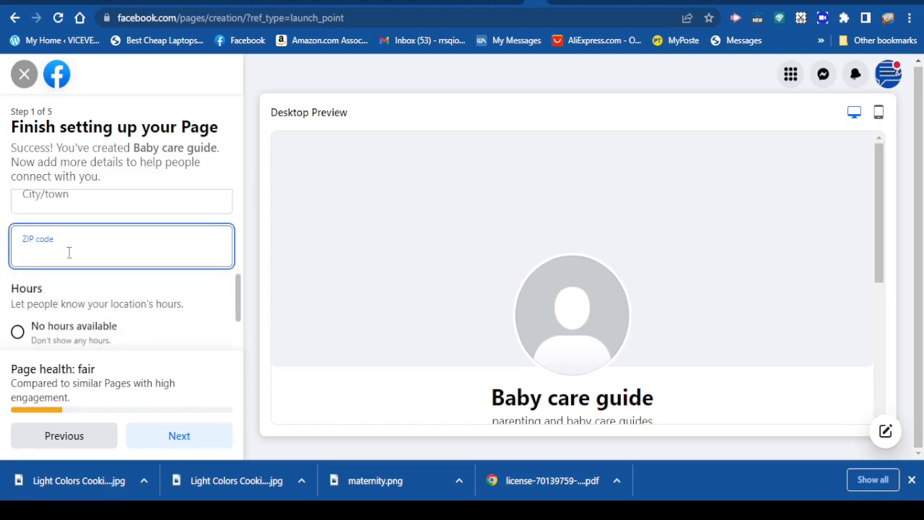
{"action": "scroll", "coordinate": [69, 252], "scroll_direction": "up", "scroll_amount": 1}
{"action": "left_click", "coordinate": [34, 273]}
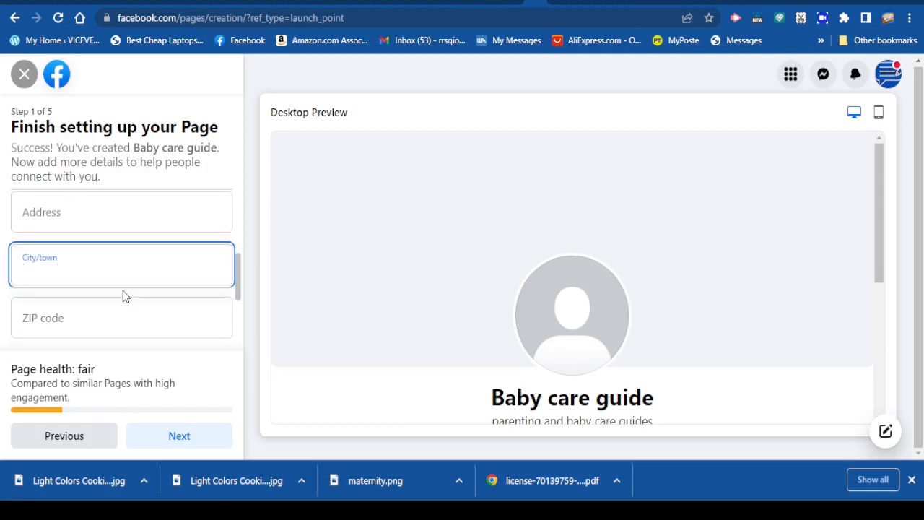
{"action": "left_click", "coordinate": [73, 316]}
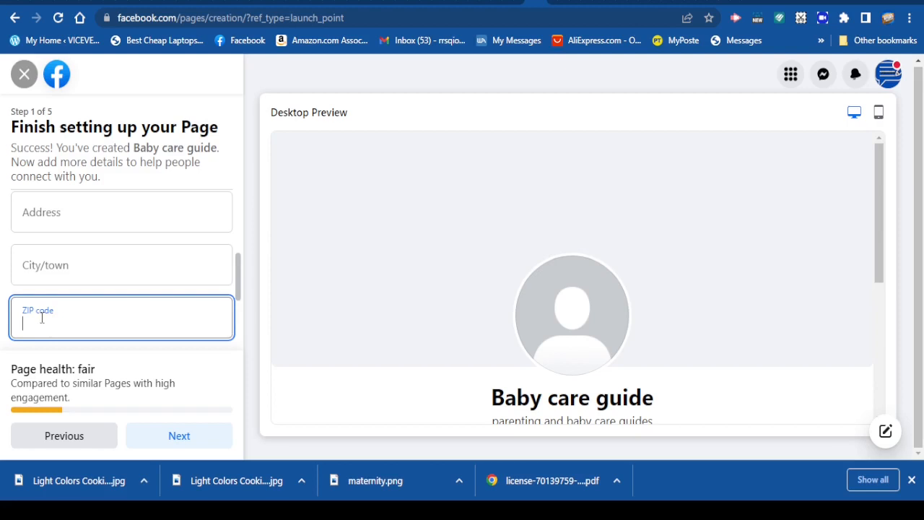
Set the Page's hours to Always open and proceed to the next setup stage
{"action": "scroll", "coordinate": [42, 318], "scroll_direction": "down", "scroll_amount": 1}
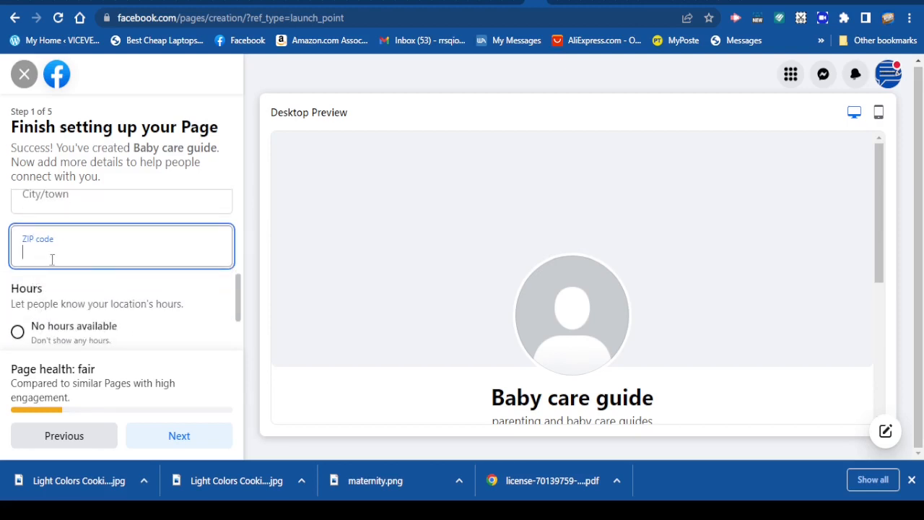
{"action": "scroll", "coordinate": [138, 294], "scroll_direction": "down", "scroll_amount": 2}
{"action": "scroll", "coordinate": [92, 240], "scroll_direction": "up", "scroll_amount": 1}
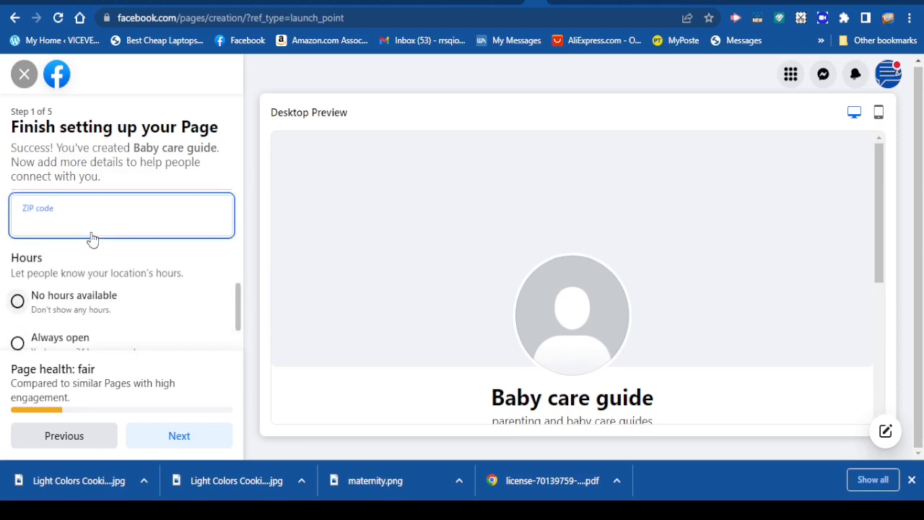
{"action": "scroll", "coordinate": [96, 262], "scroll_direction": "down", "scroll_amount": 1}
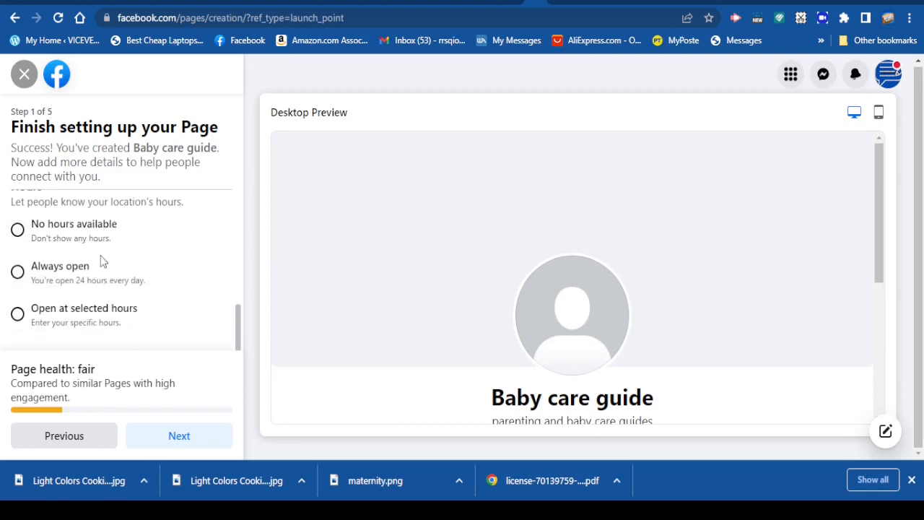
{"action": "left_click", "coordinate": [46, 278]}
{"action": "scroll", "coordinate": [140, 282], "scroll_direction": "up", "scroll_amount": 2}
{"action": "scroll", "coordinate": [140, 283], "scroll_direction": "down", "scroll_amount": 2}
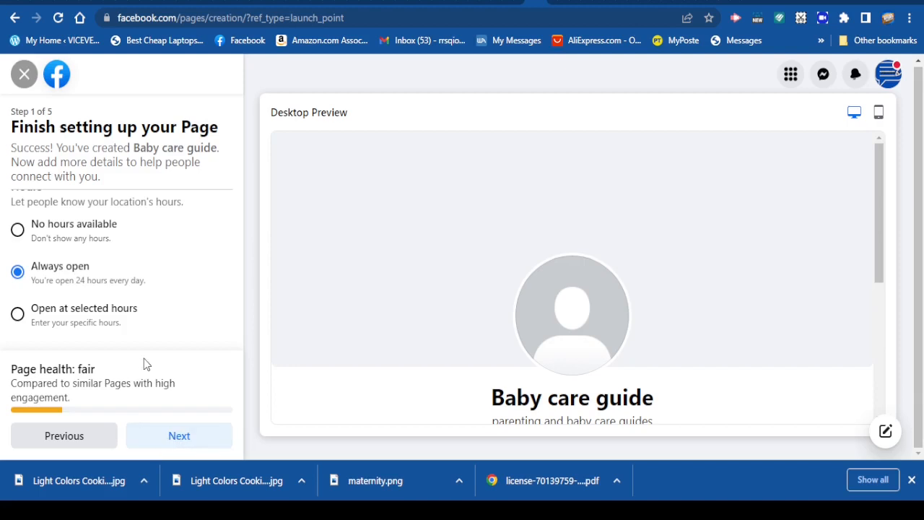
{"action": "left_click", "coordinate": [172, 442]}
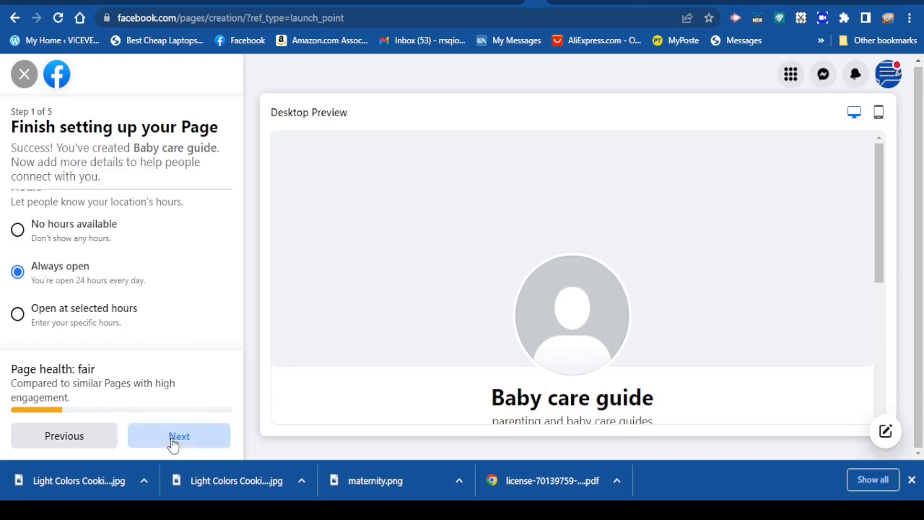
Check the profile picture and cover photo options, and view the mother-and-baby Facebook cover design and the all-designs folder in Canva
{"action": "scroll", "coordinate": [108, 227], "scroll_direction": "down", "scroll_amount": 1}
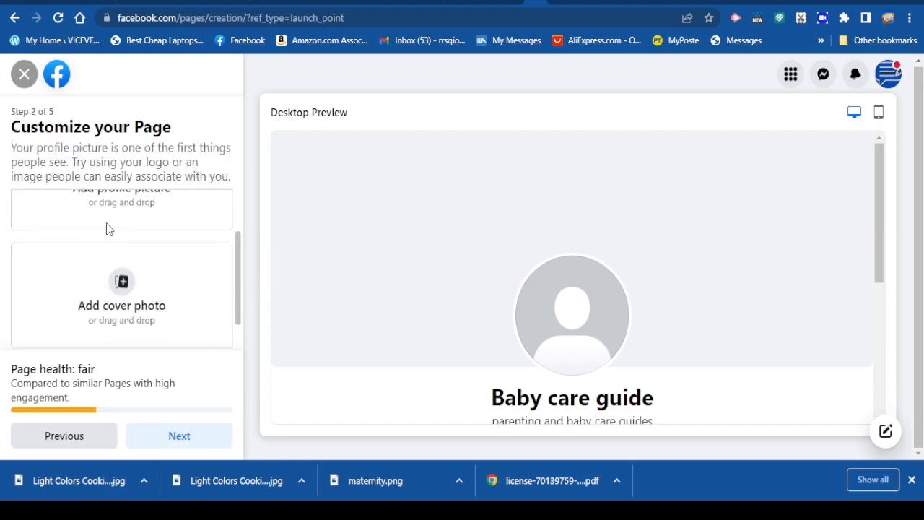
{"action": "scroll", "coordinate": [111, 233], "scroll_direction": "up", "scroll_amount": 1}
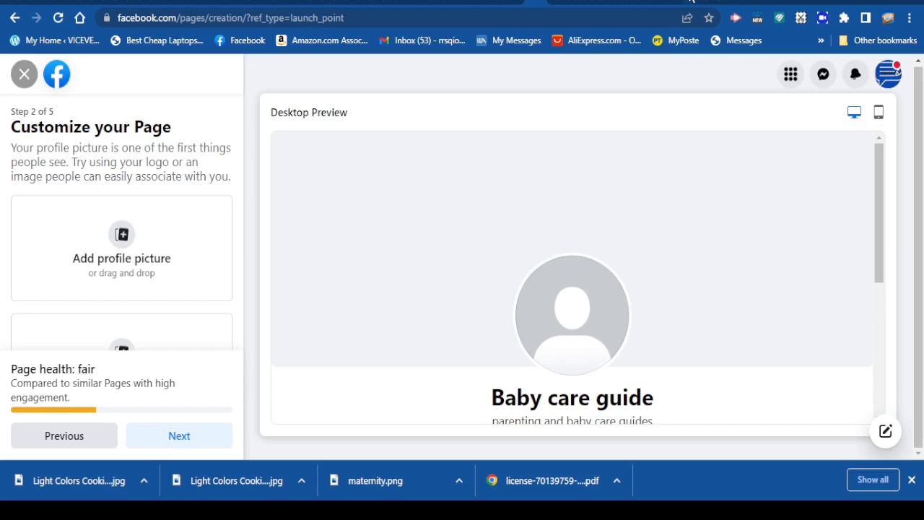
{"action": "left_click", "coordinate": [692, 2]}
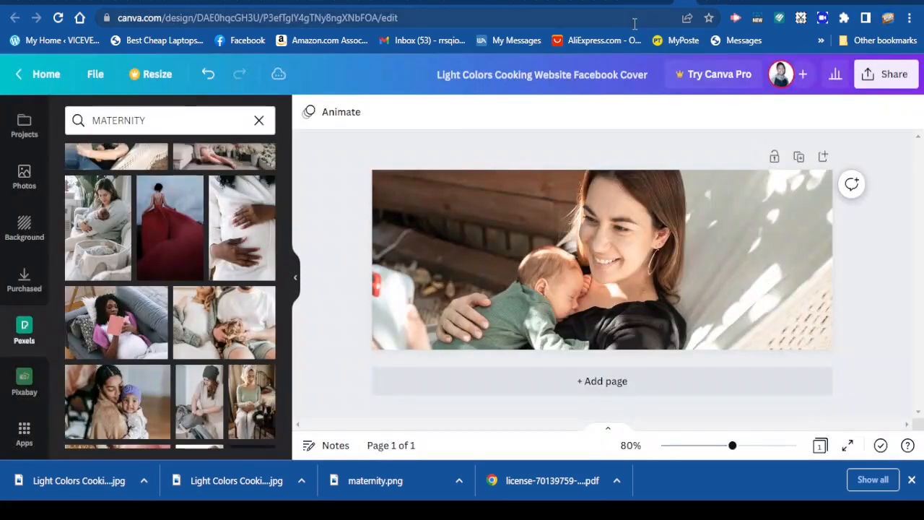
{"action": "left_click", "coordinate": [756, 2]}
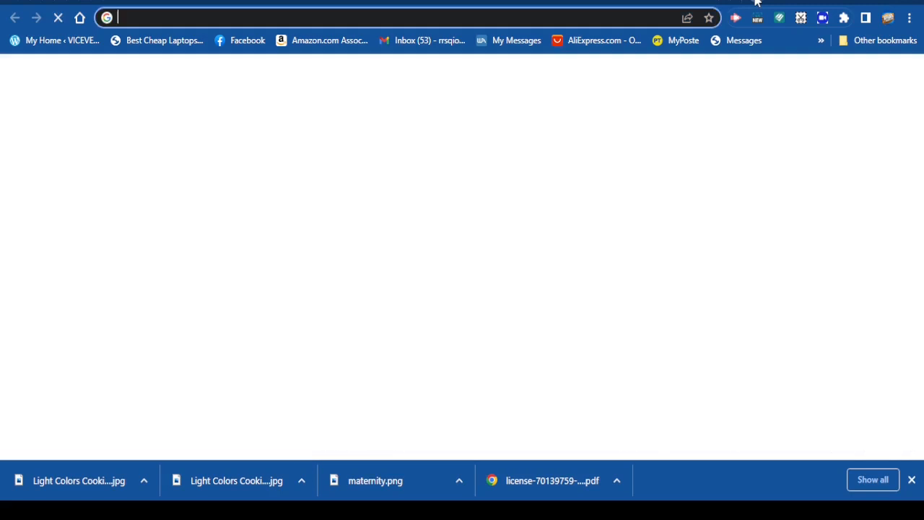
{"action": "left_click", "coordinate": [597, 24]}
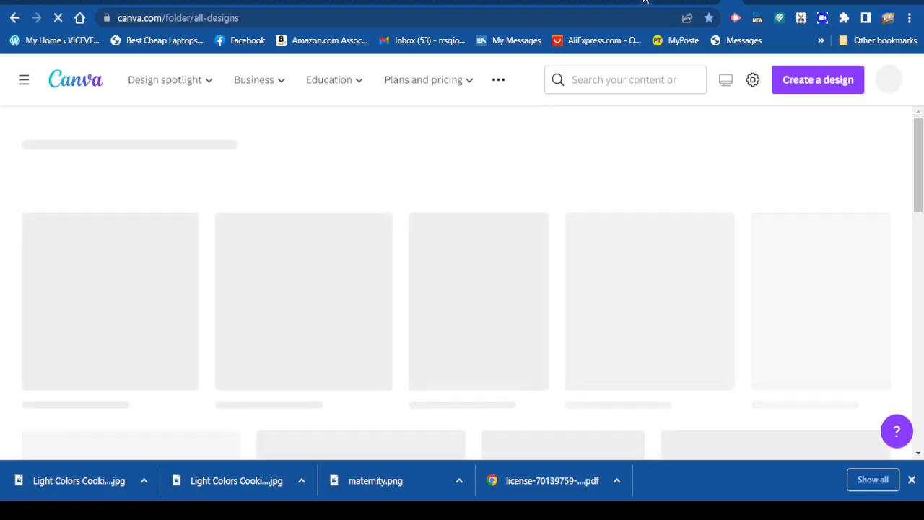
Switch to Flaticon, search for "maternity" icons, and try to download the woman-in-a-heart icon as PNG
{"action": "left_click", "coordinate": [646, 2]}
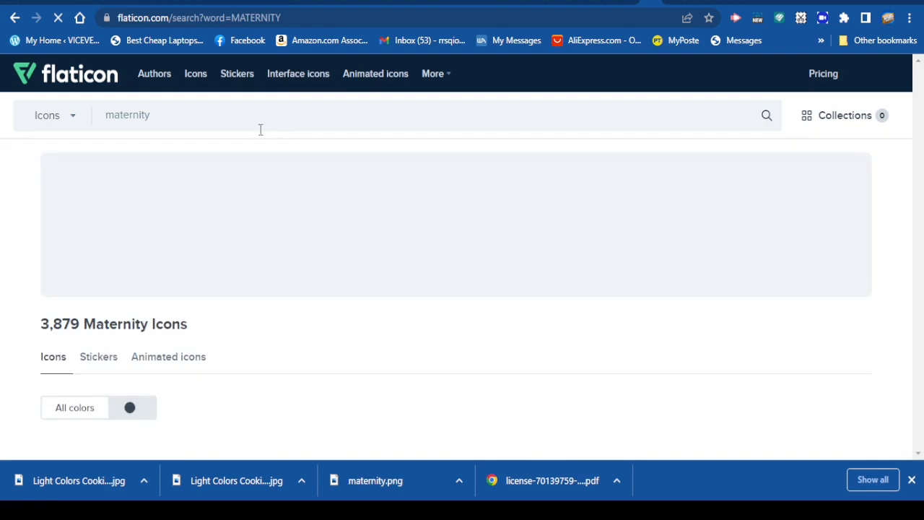
{"action": "left_click", "coordinate": [162, 117]}
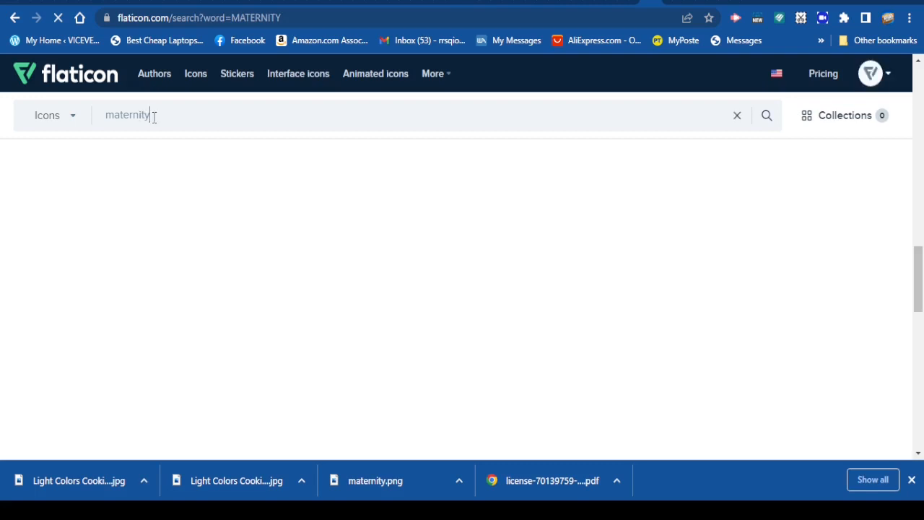
{"action": "left_click", "coordinate": [74, 123]}
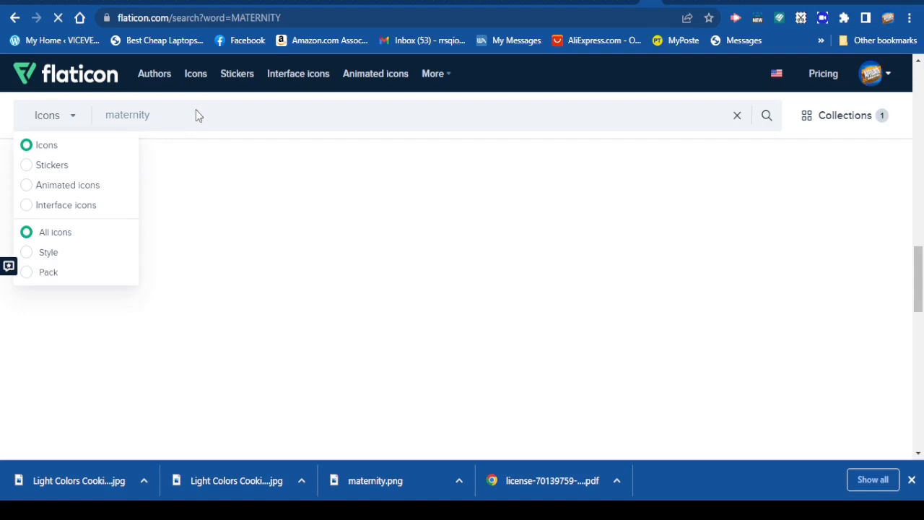
{"action": "left_click", "coordinate": [747, 109]}
{"action": "left_click", "coordinate": [767, 120]}
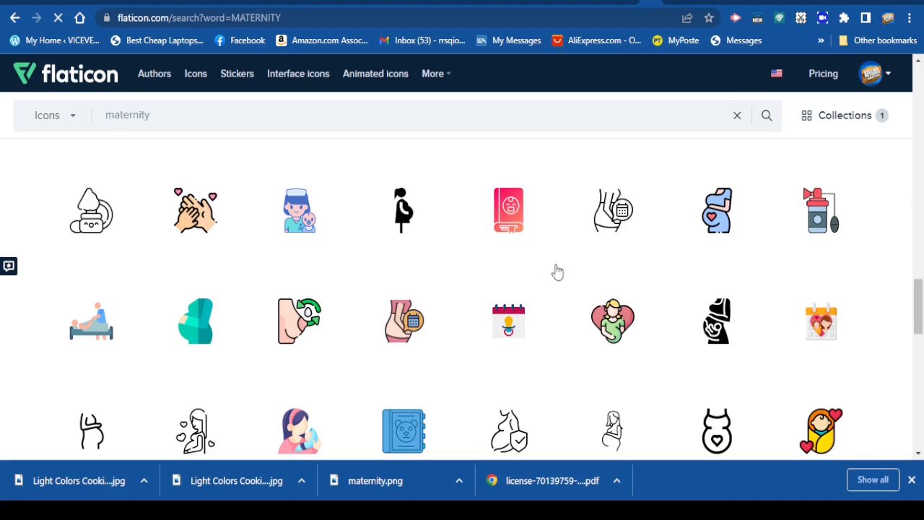
{"action": "scroll", "coordinate": [604, 267], "scroll_direction": "down", "scroll_amount": 1}
{"action": "mouse_move", "coordinate": [642, 271]}
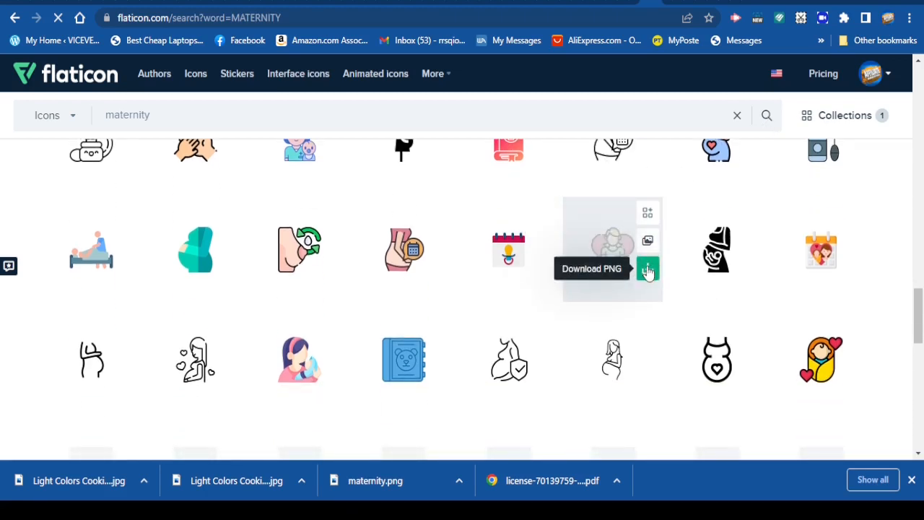
{"action": "left_click", "coordinate": [647, 273]}
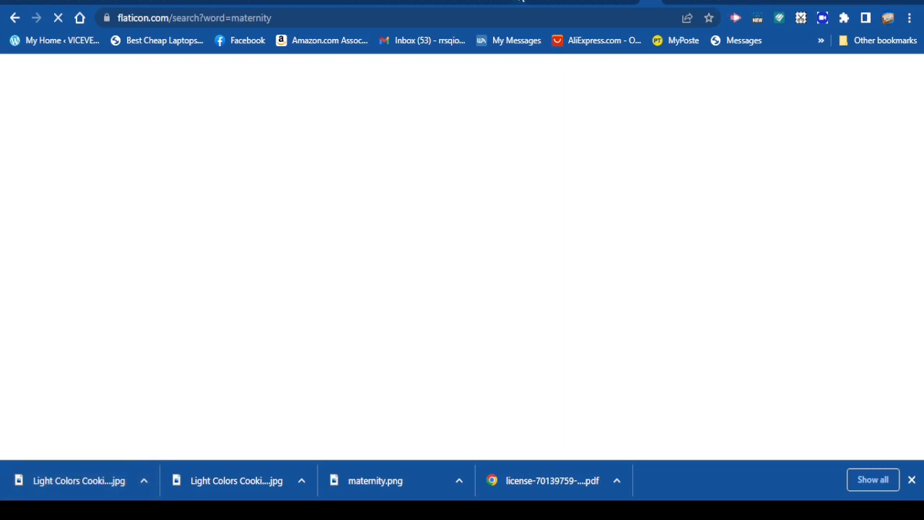
Back in Facebook, add the baby-feet icon as profile picture and the Canva mother-and-baby image as cover photo, and continue the setup
{"action": "left_click", "coordinate": [520, 1]}
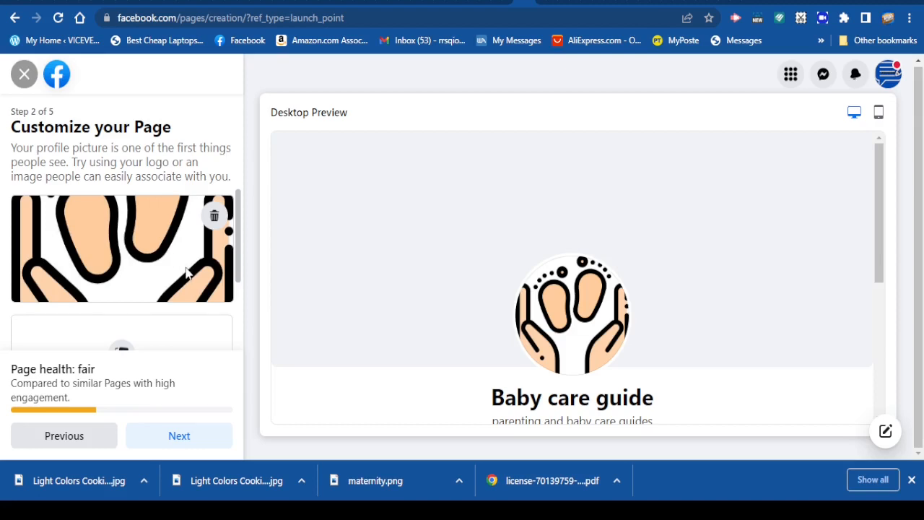
{"action": "scroll", "coordinate": [181, 266], "scroll_direction": "down", "scroll_amount": 2}
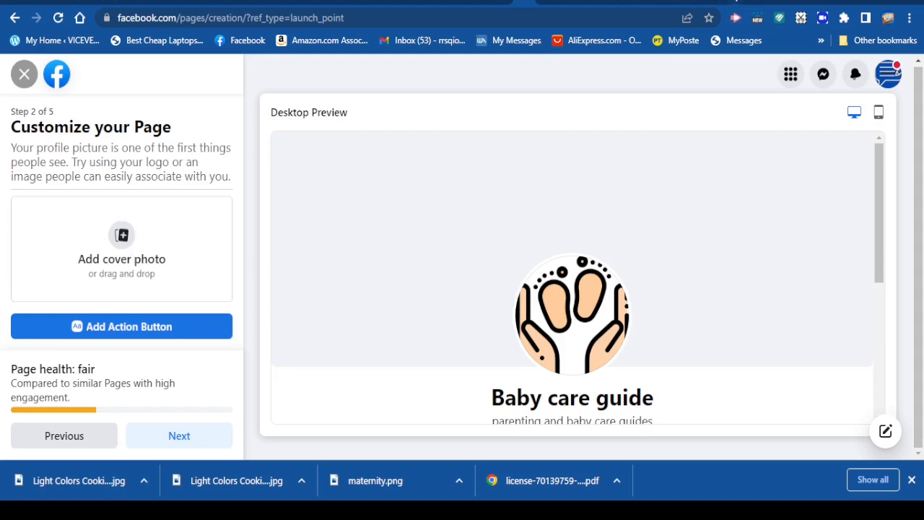
{"action": "left_click", "coordinate": [675, 1]}
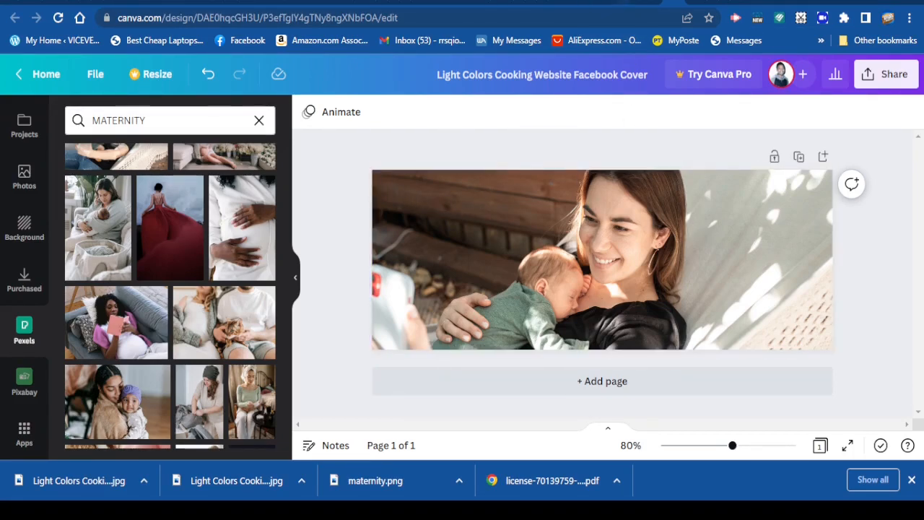
{"action": "left_click", "coordinate": [525, 2]}
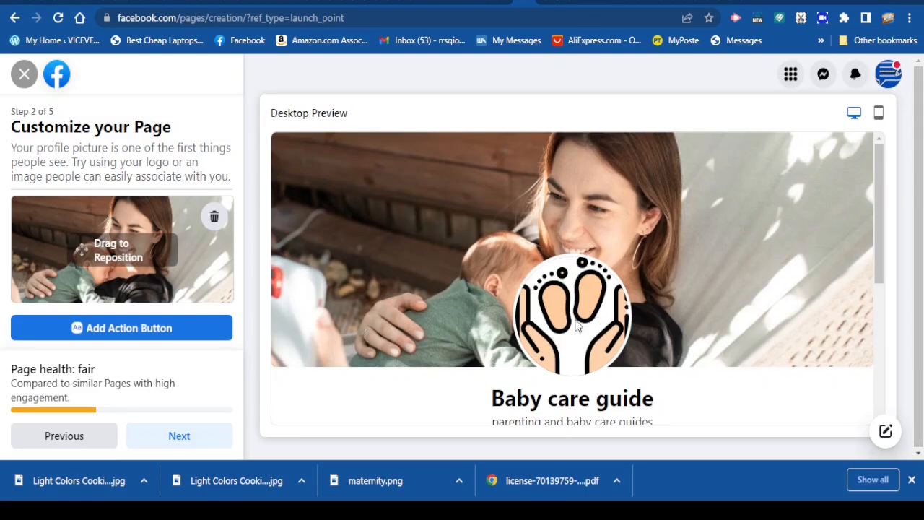
{"action": "scroll", "coordinate": [513, 328], "scroll_direction": "down", "scroll_amount": 1}
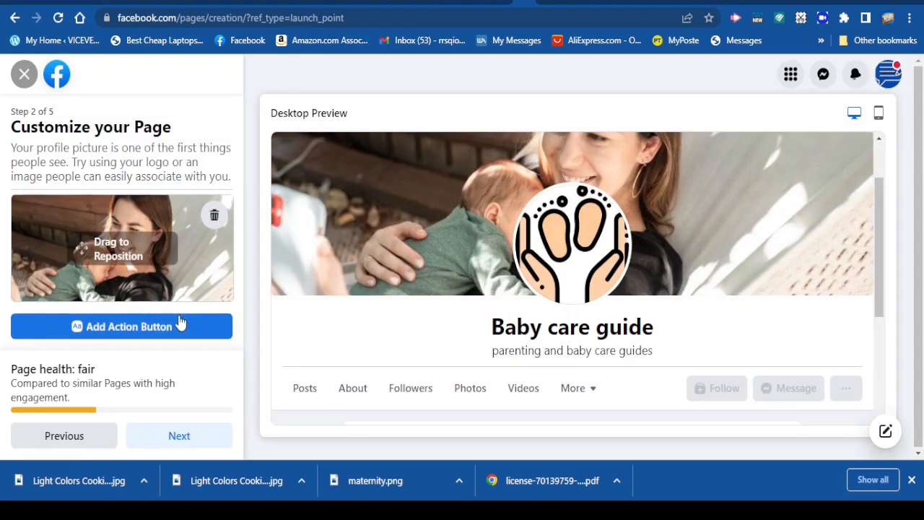
{"action": "left_click", "coordinate": [179, 438]}
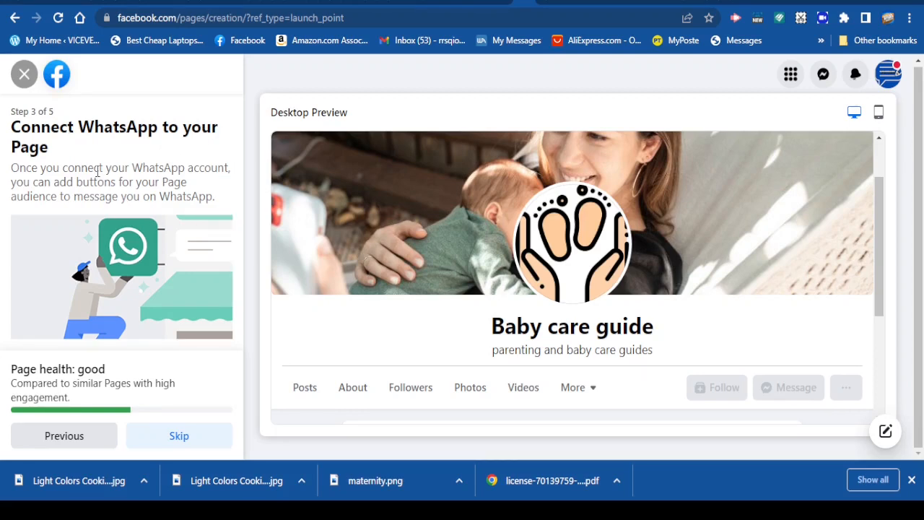
Skip connecting WhatsApp and inviting friends, and finish the Page setup with the default notification settings
{"action": "left_click", "coordinate": [177, 438]}
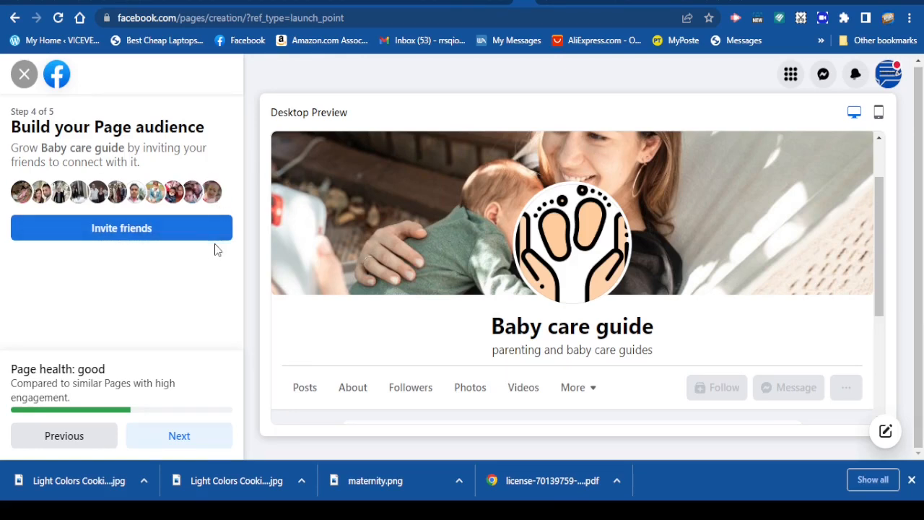
{"action": "left_click", "coordinate": [177, 439]}
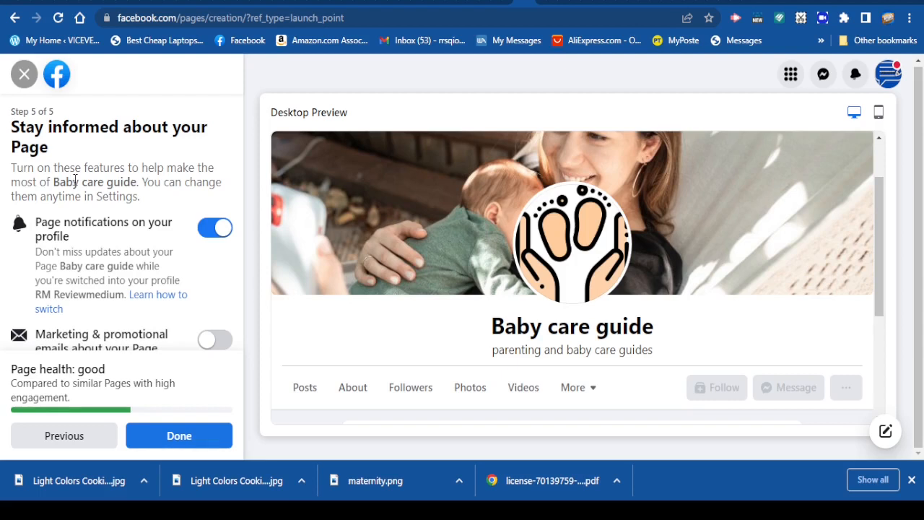
{"action": "scroll", "coordinate": [122, 277], "scroll_direction": "down", "scroll_amount": 1}
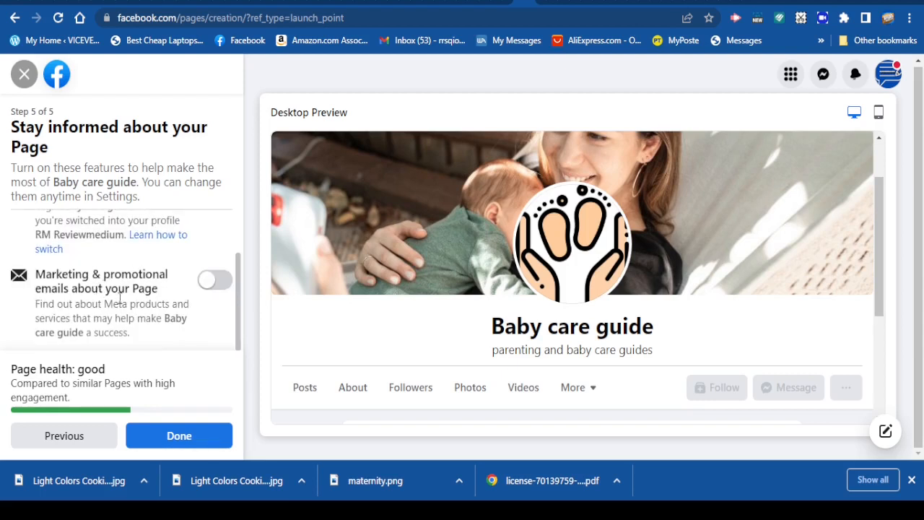
{"action": "left_click", "coordinate": [179, 436]}
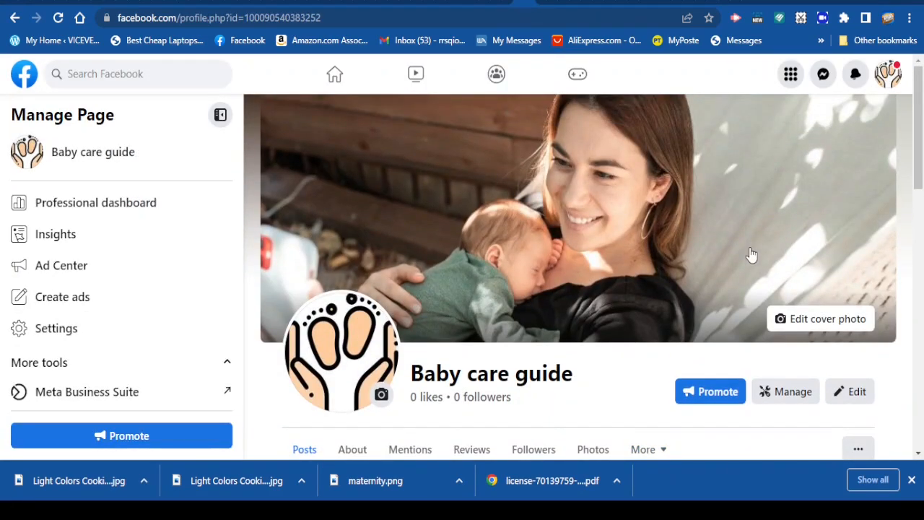
Examine the Page's available action button options, try selecting Learn More, and close the dialog without saving
{"action": "scroll", "coordinate": [585, 271], "scroll_direction": "down", "scroll_amount": 2}
{"action": "scroll", "coordinate": [585, 269], "scroll_direction": "down", "scroll_amount": 2}
{"action": "scroll", "coordinate": [587, 271], "scroll_direction": "down", "scroll_amount": 1}
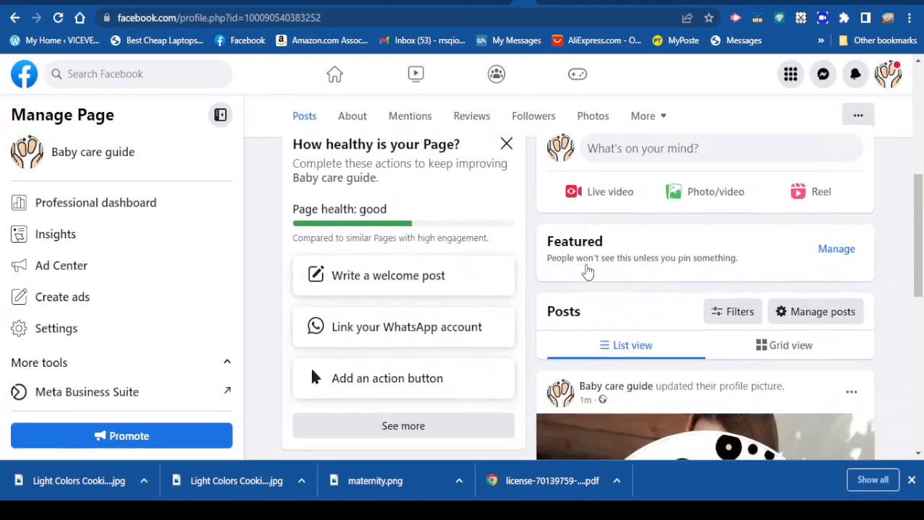
{"action": "scroll", "coordinate": [321, 309], "scroll_direction": "down", "scroll_amount": 1}
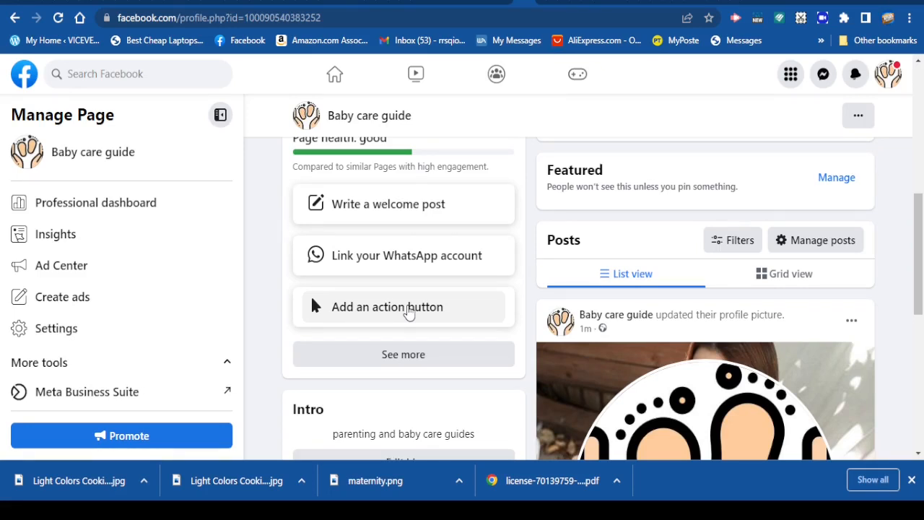
{"action": "left_click", "coordinate": [408, 309]}
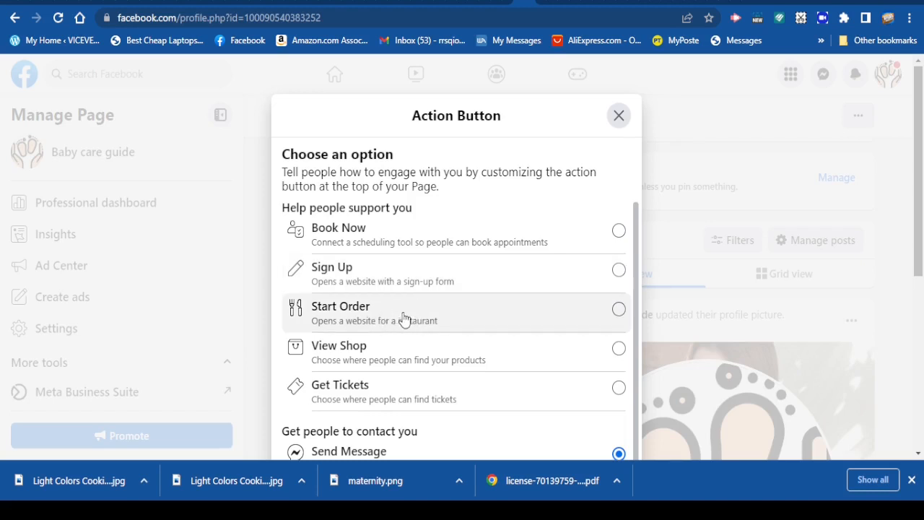
{"action": "scroll", "coordinate": [444, 332], "scroll_direction": "down", "scroll_amount": 2}
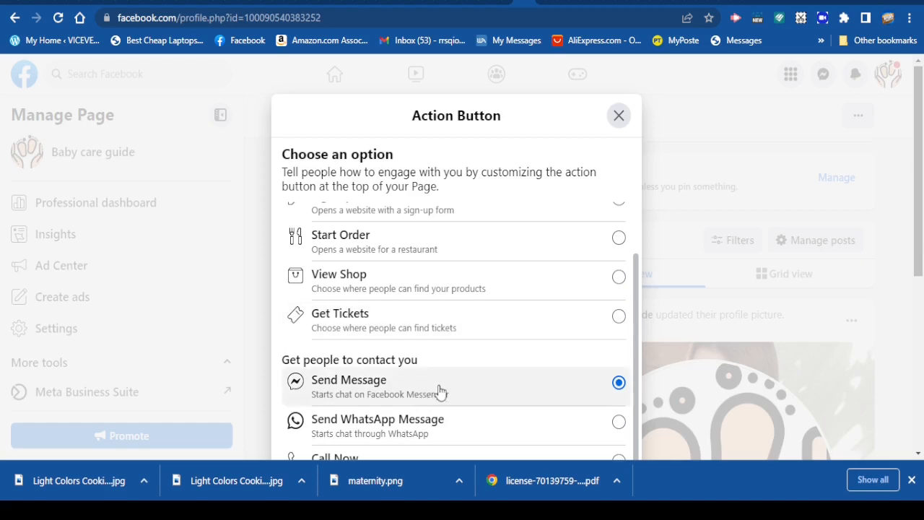
{"action": "scroll", "coordinate": [437, 390], "scroll_direction": "down", "scroll_amount": 2}
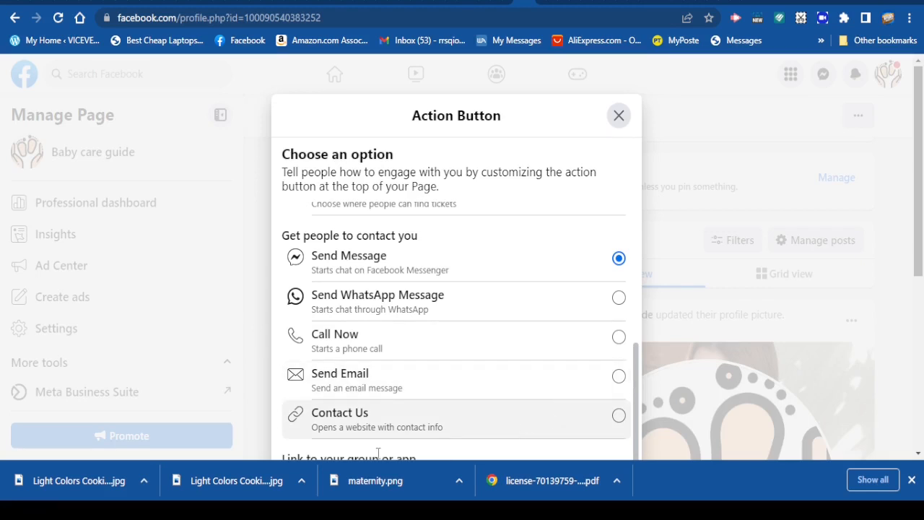
{"action": "scroll", "coordinate": [499, 293], "scroll_direction": "up", "scroll_amount": 3}
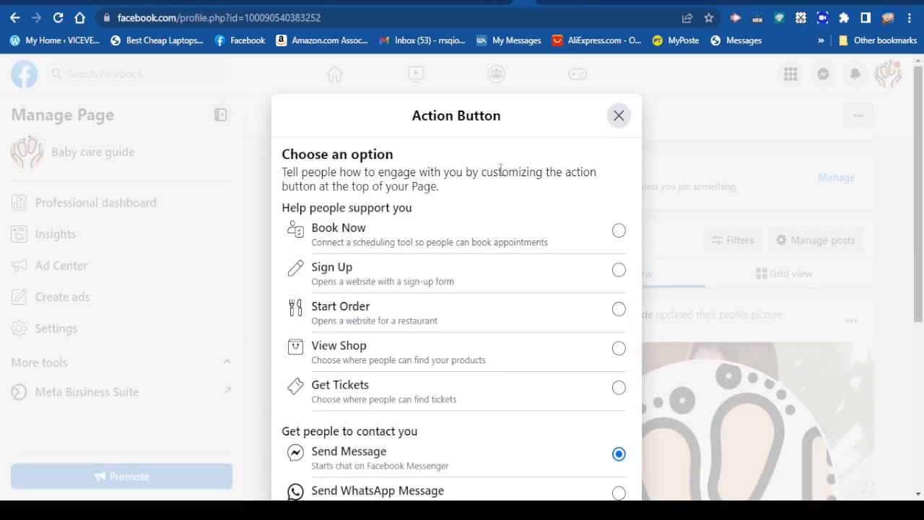
{"action": "scroll", "coordinate": [532, 333], "scroll_direction": "down", "scroll_amount": 5}
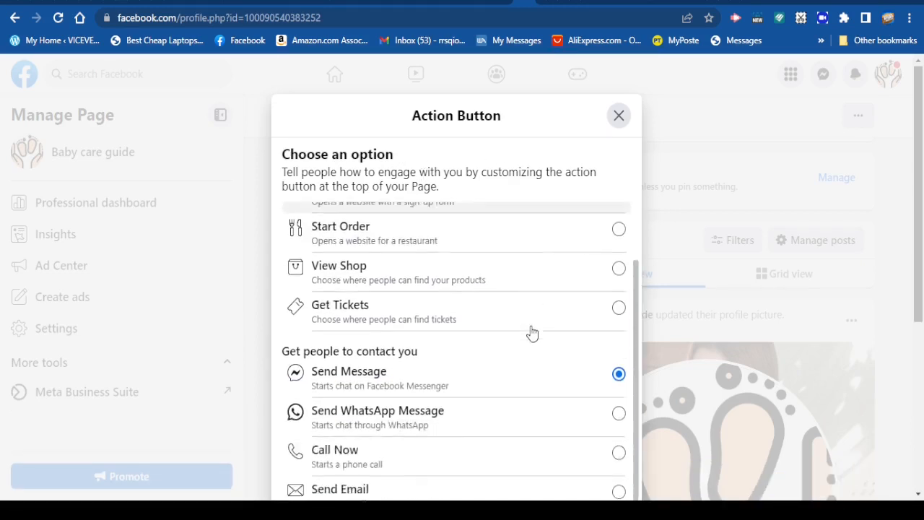
{"action": "left_click", "coordinate": [617, 483]}
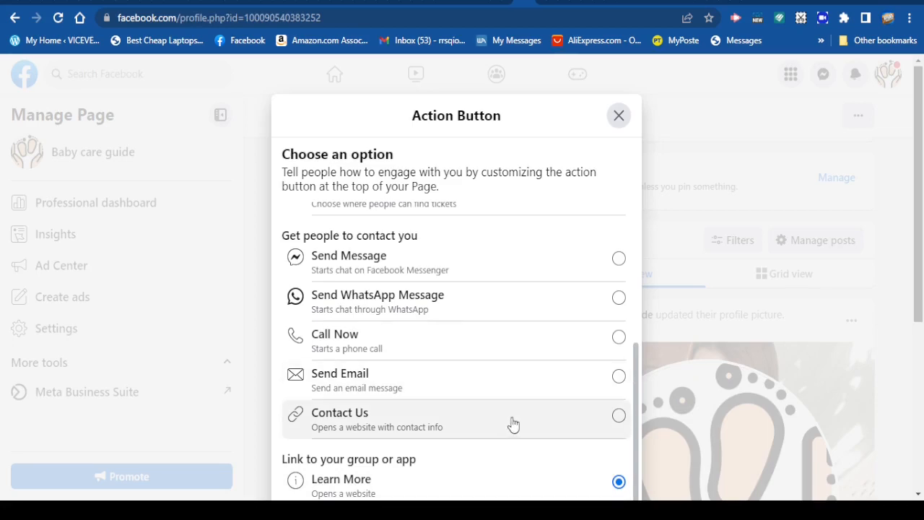
{"action": "scroll", "coordinate": [483, 431], "scroll_direction": "up", "scroll_amount": 3}
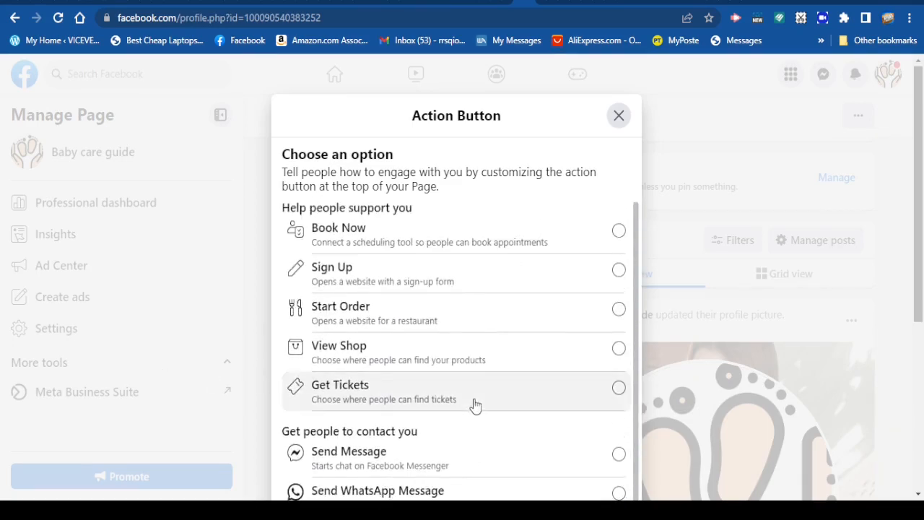
{"action": "left_click", "coordinate": [619, 117]}
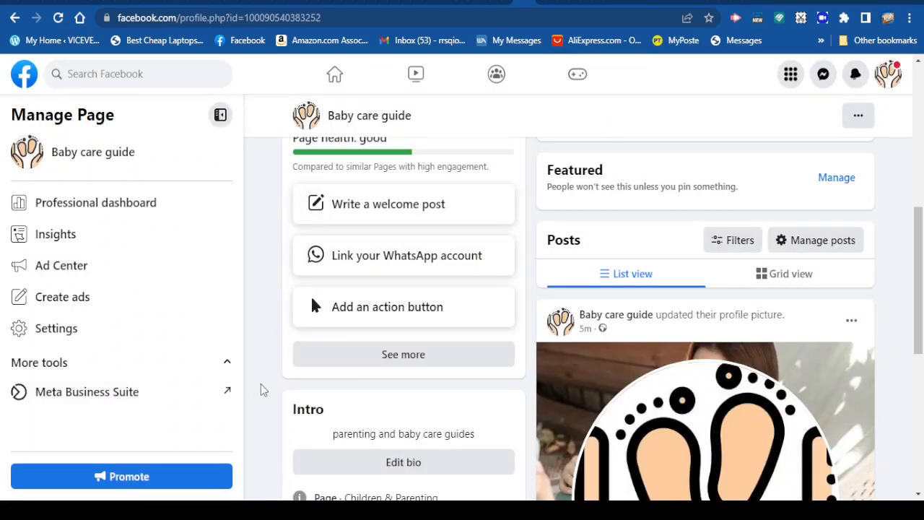
Look over the new Page from its header and health suggestions to the intro section
{"action": "scroll", "coordinate": [242, 373], "scroll_direction": "up", "scroll_amount": 2}
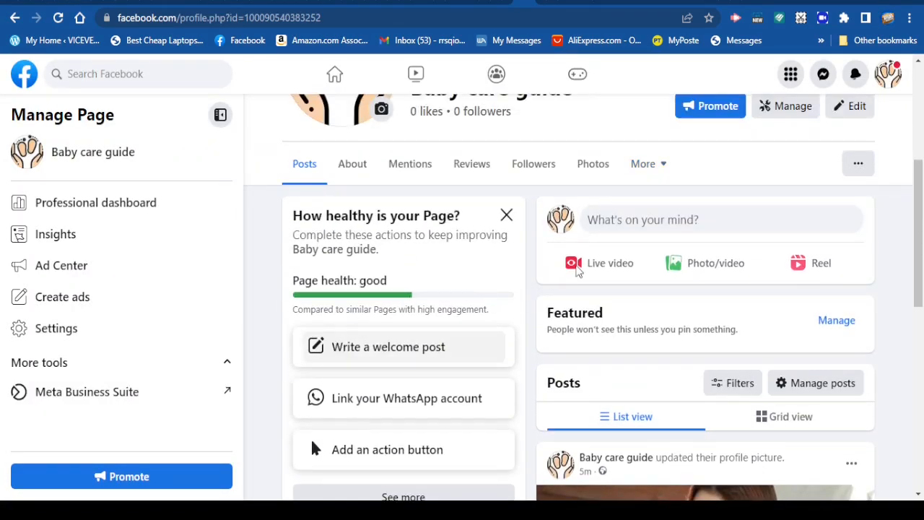
{"action": "scroll", "coordinate": [269, 378], "scroll_direction": "up", "scroll_amount": 1}
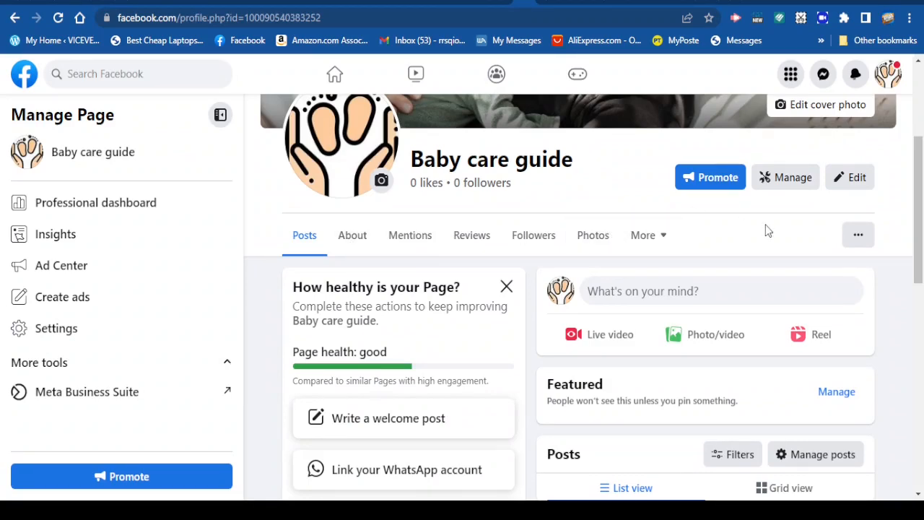
{"action": "scroll", "coordinate": [768, 227], "scroll_direction": "up", "scroll_amount": 1}
{"action": "scroll", "coordinate": [768, 227], "scroll_direction": "up", "scroll_amount": 2}
{"action": "scroll", "coordinate": [415, 439], "scroll_direction": "down", "scroll_amount": 5}
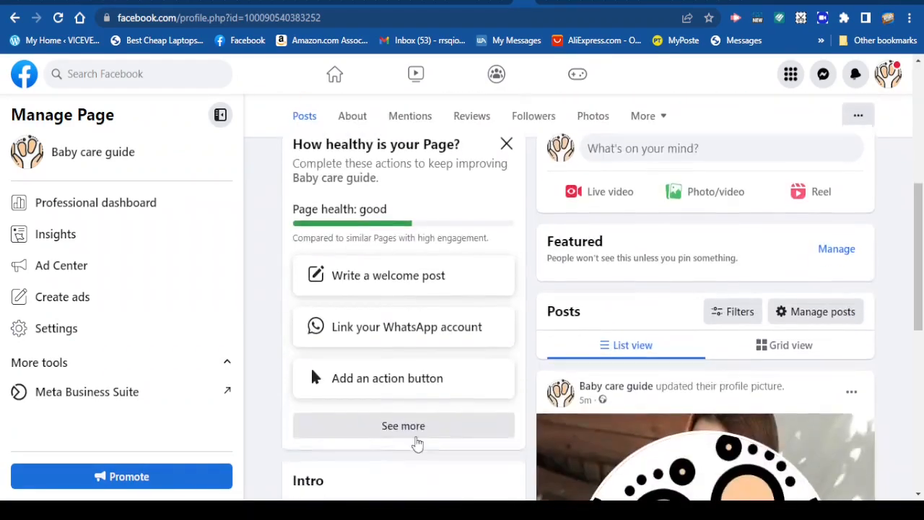
{"action": "scroll", "coordinate": [289, 376], "scroll_direction": "down", "scroll_amount": 2}
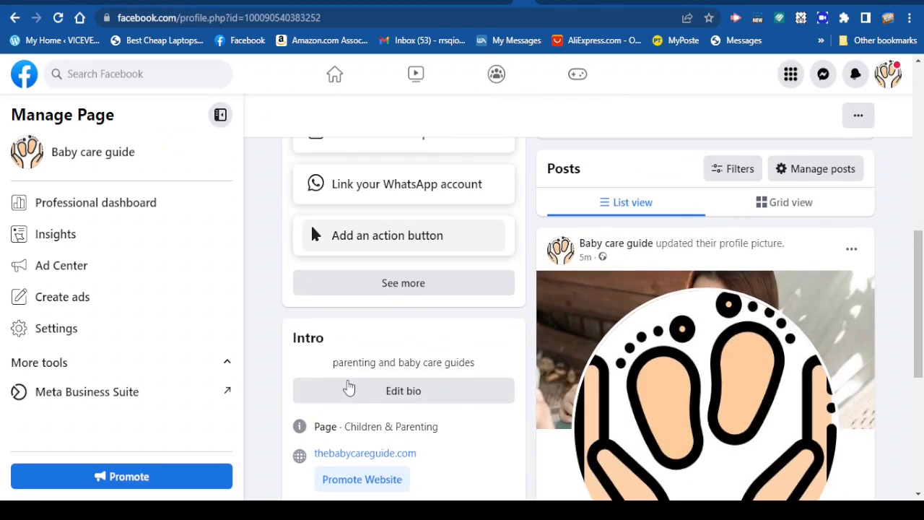
Look over the rest of the Page's Intro section and the contact and basic info in its About section
{"action": "scroll", "coordinate": [347, 386], "scroll_direction": "down", "scroll_amount": 1}
{"action": "scroll", "coordinate": [452, 408], "scroll_direction": "down", "scroll_amount": 2}
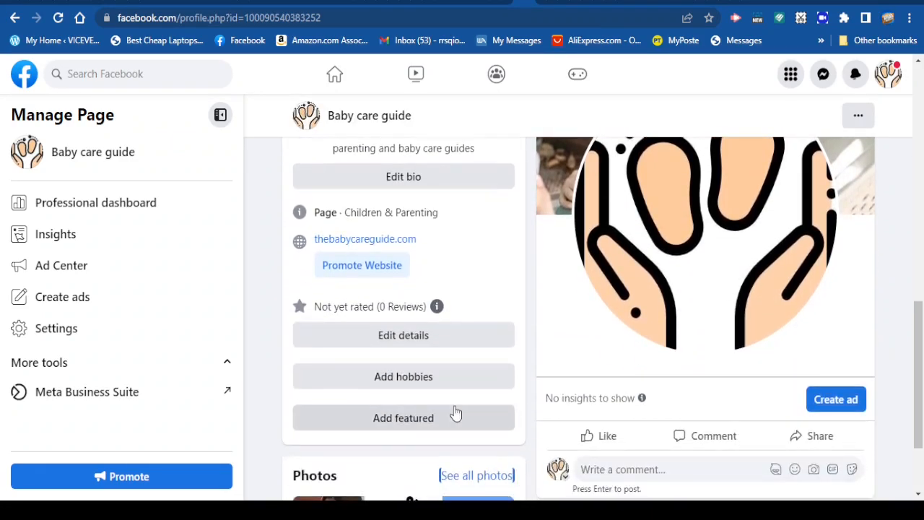
{"action": "scroll", "coordinate": [454, 413], "scroll_direction": "up", "scroll_amount": 5}
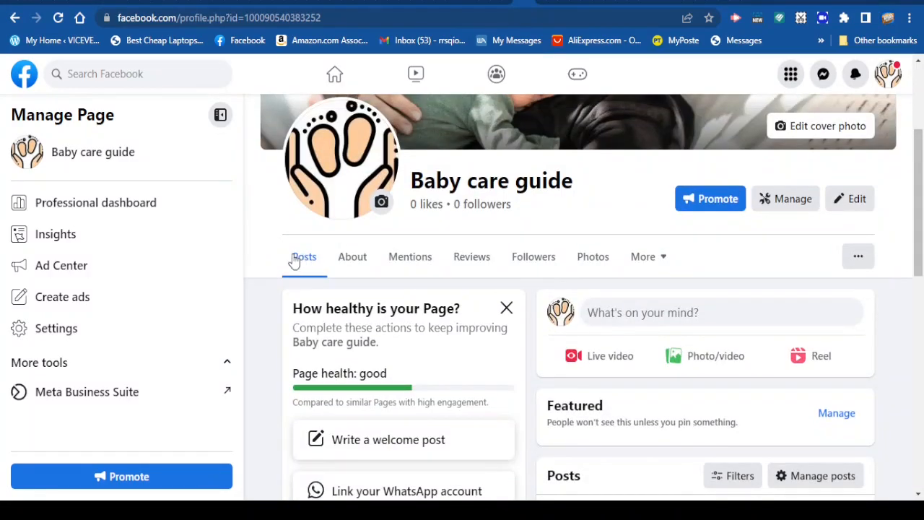
{"action": "left_click", "coordinate": [359, 260]}
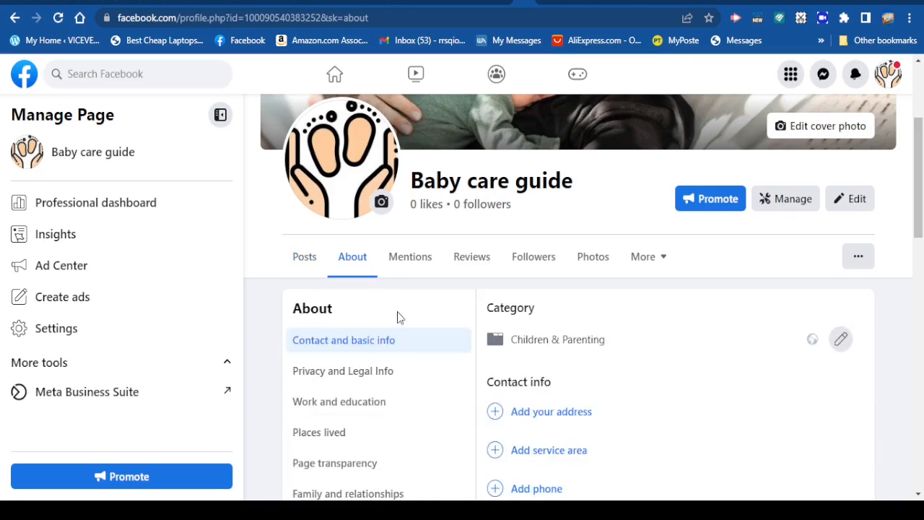
{"action": "scroll", "coordinate": [397, 318], "scroll_direction": "down", "scroll_amount": 2}
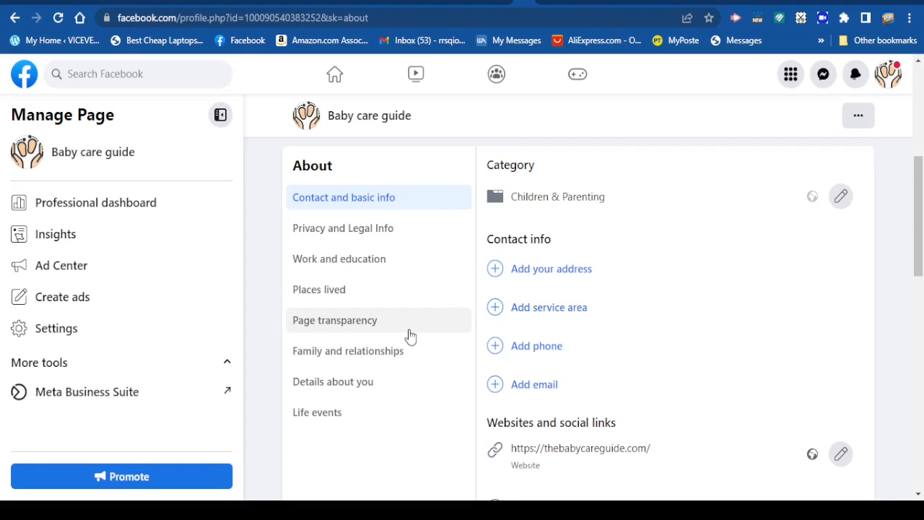
{"action": "scroll", "coordinate": [410, 337], "scroll_direction": "up", "scroll_amount": 1}
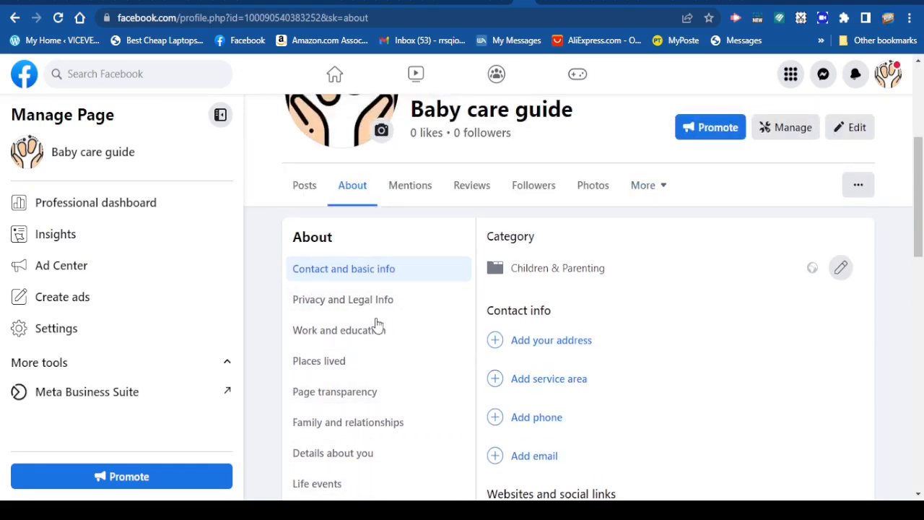
Examine the Page's Mentions, Reviews, Followers and Photos sections and the list of additional sections
{"action": "left_click", "coordinate": [416, 188]}
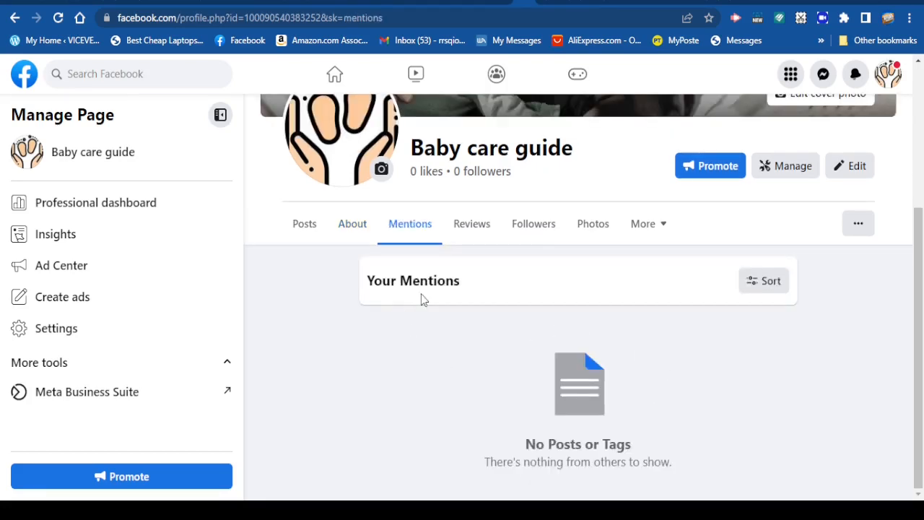
{"action": "left_click", "coordinate": [473, 228]}
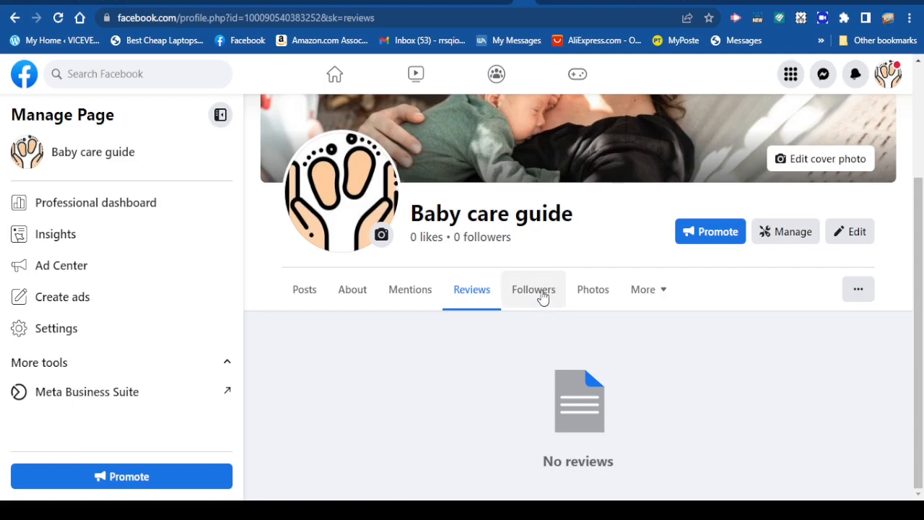
{"action": "left_click", "coordinate": [540, 297]}
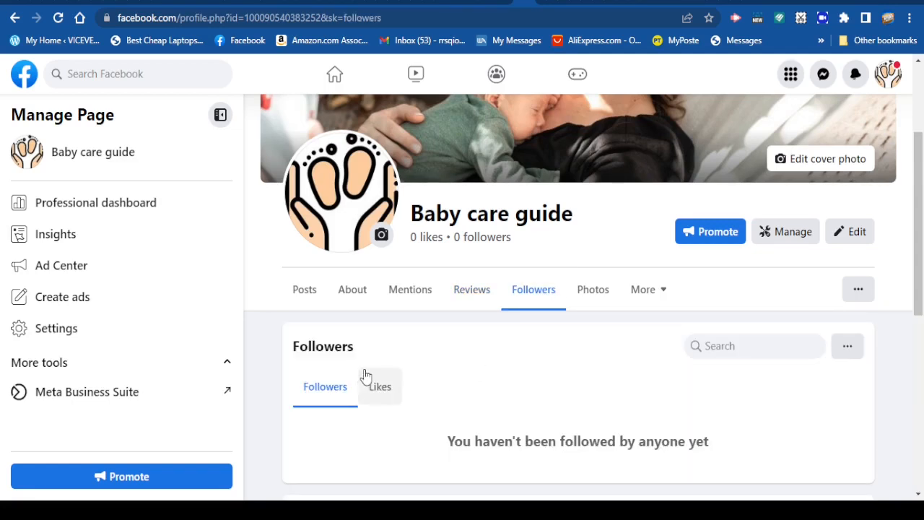
{"action": "scroll", "coordinate": [363, 376], "scroll_direction": "down", "scroll_amount": 3}
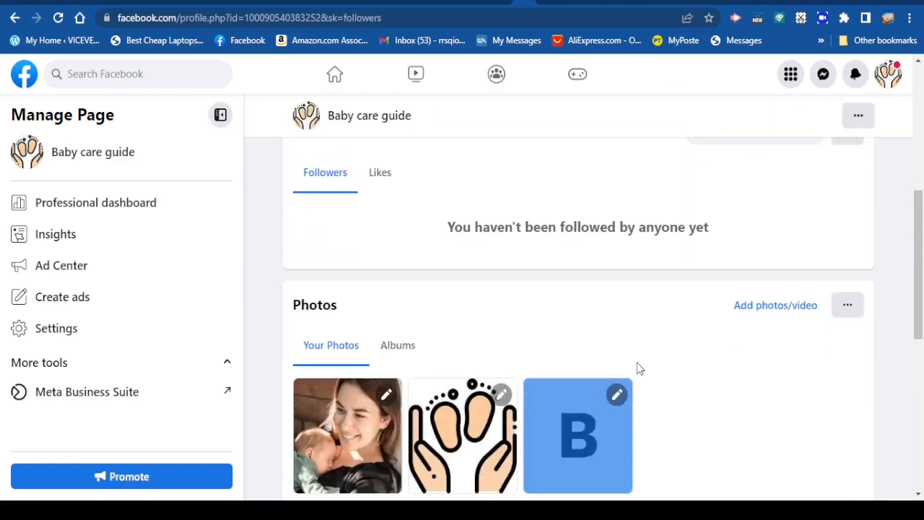
{"action": "scroll", "coordinate": [638, 365], "scroll_direction": "down", "scroll_amount": 1}
{"action": "scroll", "coordinate": [625, 353], "scroll_direction": "up", "scroll_amount": 3}
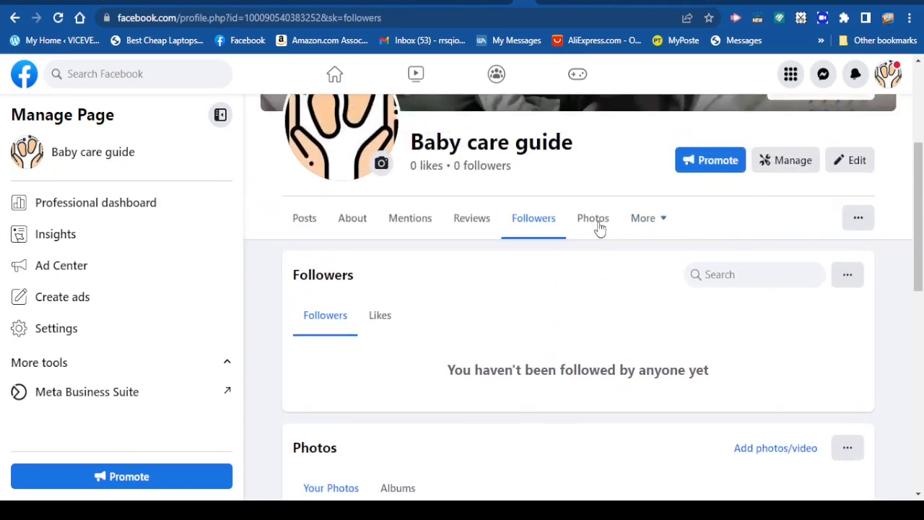
{"action": "left_click", "coordinate": [599, 229]}
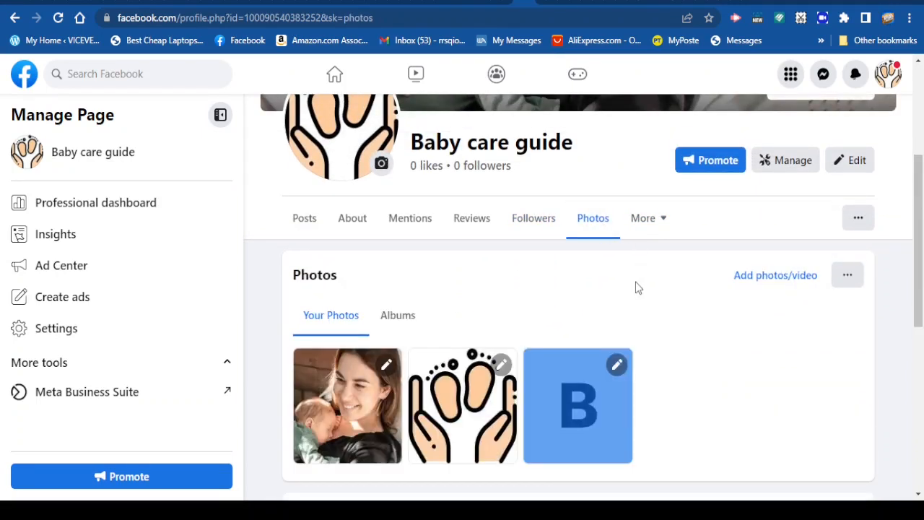
{"action": "left_click", "coordinate": [638, 224]}
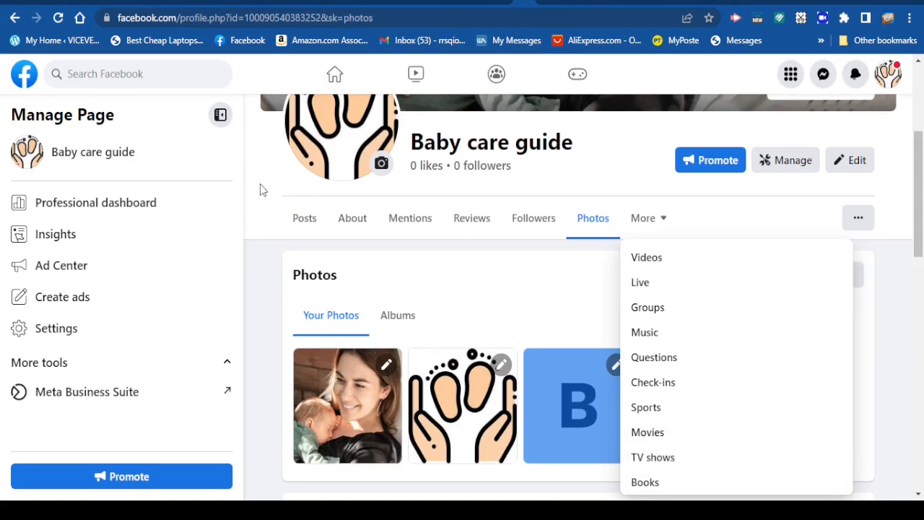
{"action": "scroll", "coordinate": [263, 189], "scroll_direction": "down", "scroll_amount": 1}
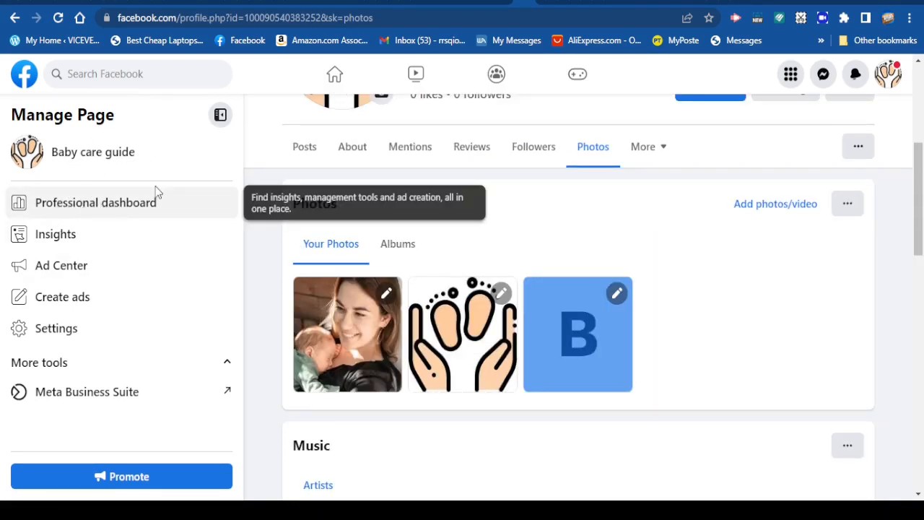
Open the professional dashboard and look over its Page overview, recent posts, setup steps and frequently asked questions
{"action": "left_click", "coordinate": [104, 210]}
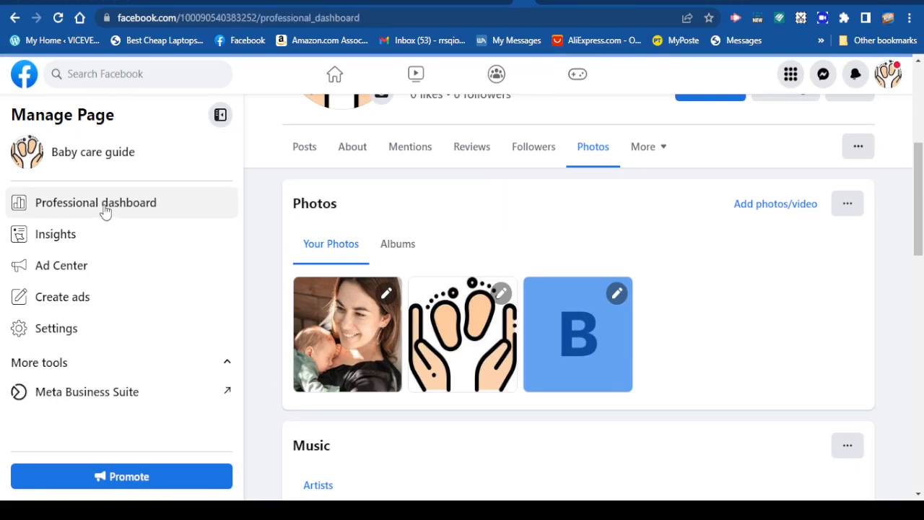
{"action": "scroll", "coordinate": [547, 265], "scroll_direction": "down", "scroll_amount": 2}
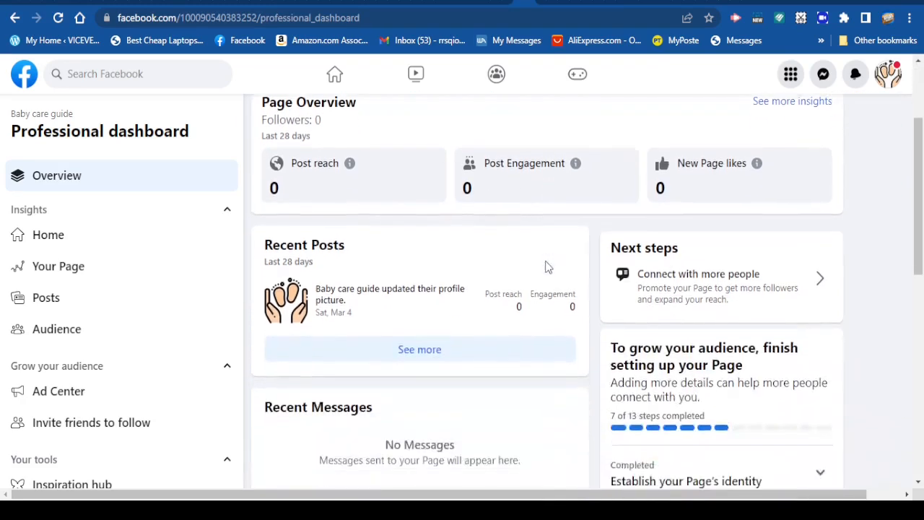
{"action": "scroll", "coordinate": [547, 265], "scroll_direction": "up", "scroll_amount": 2}
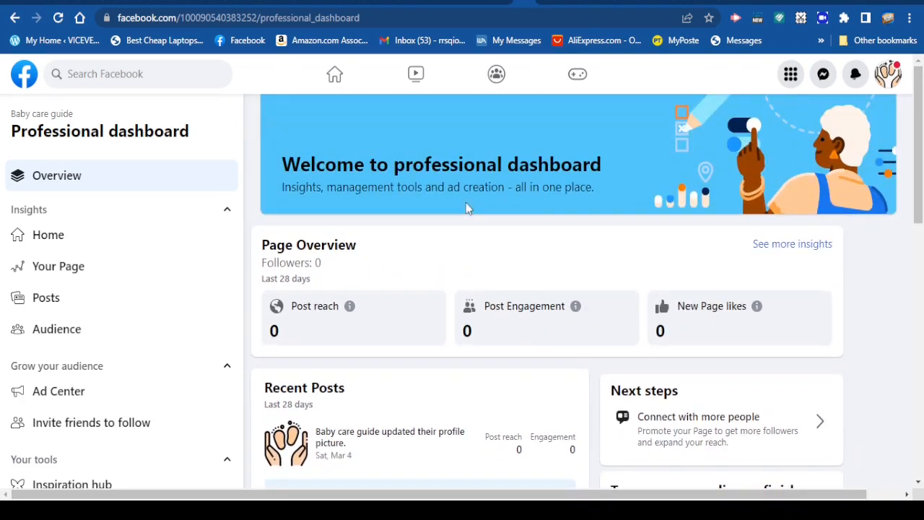
{"action": "scroll", "coordinate": [553, 243], "scroll_direction": "down", "scroll_amount": 1}
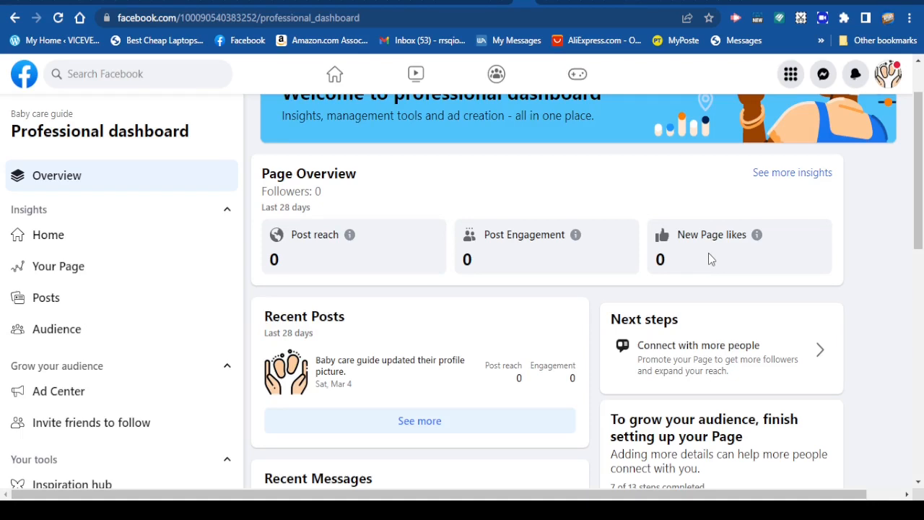
{"action": "scroll", "coordinate": [755, 282], "scroll_direction": "down", "scroll_amount": 2}
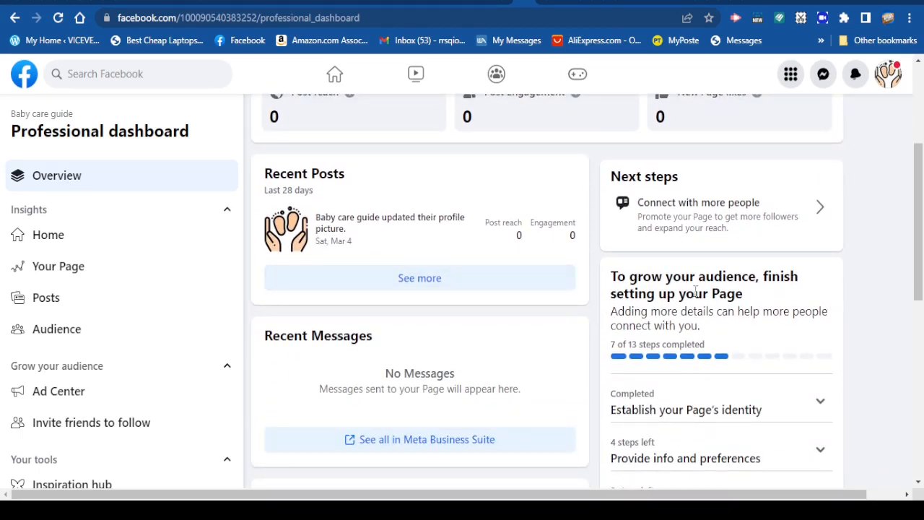
{"action": "scroll", "coordinate": [695, 296], "scroll_direction": "down", "scroll_amount": 1}
{"action": "scroll", "coordinate": [699, 302], "scroll_direction": "down", "scroll_amount": 5}
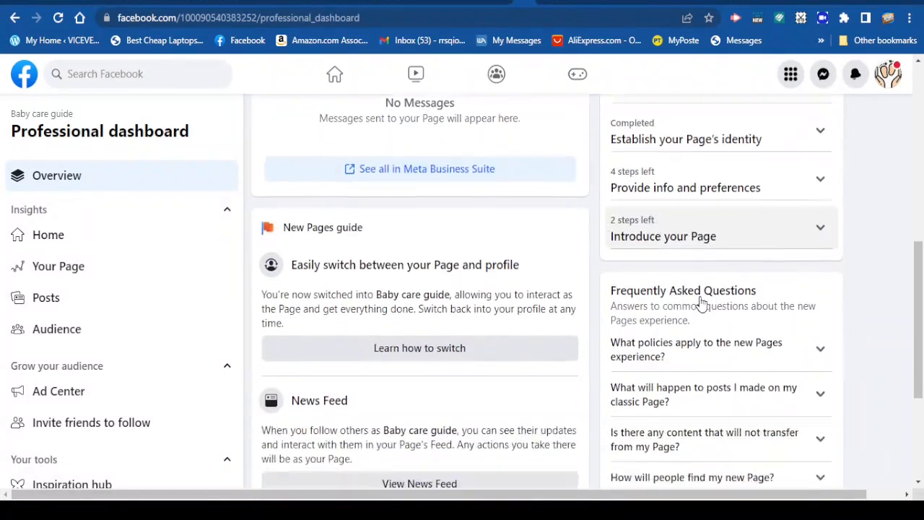
Open the dashboard's post insights and view the available time ranges and sorting options without changing them
{"action": "left_click", "coordinate": [105, 309]}
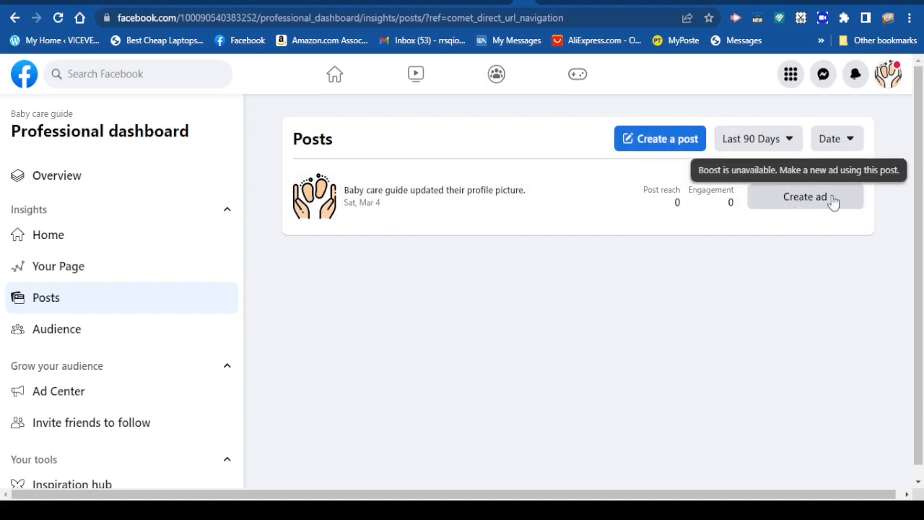
{"action": "left_click", "coordinate": [789, 140]}
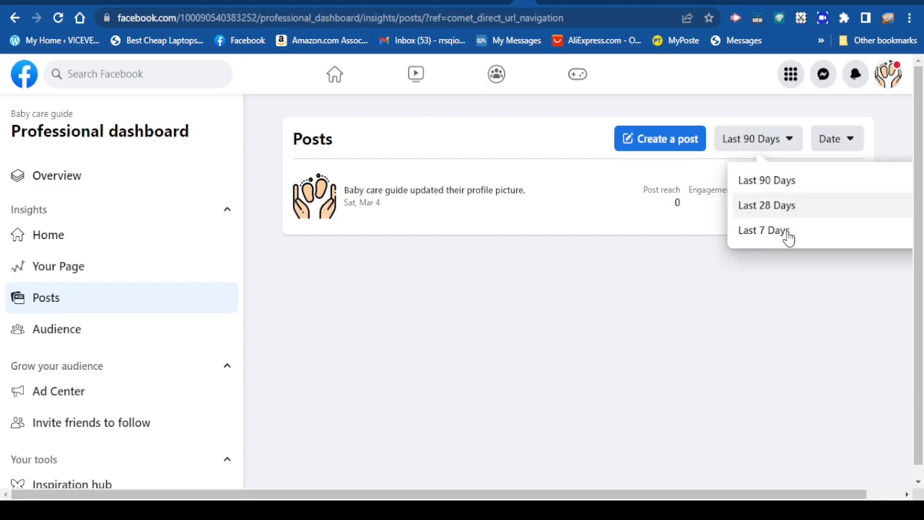
{"action": "left_click", "coordinate": [761, 278]}
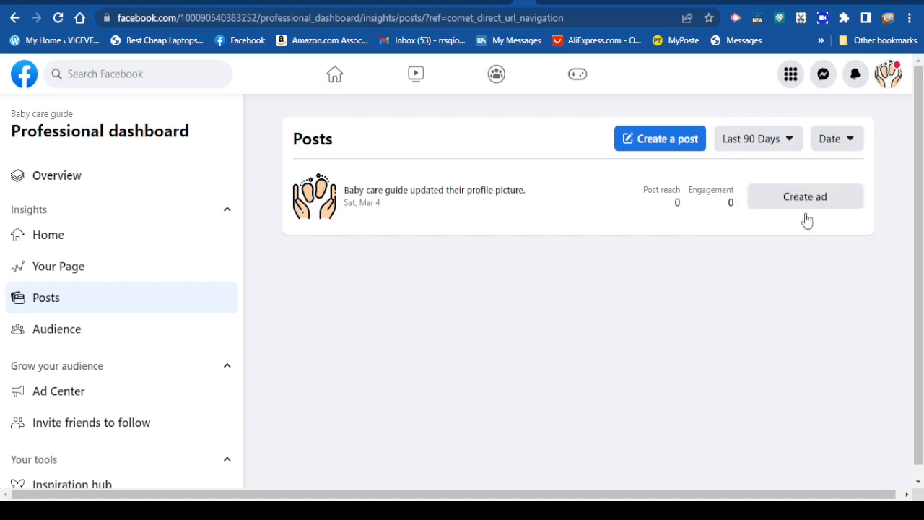
{"action": "left_click", "coordinate": [837, 139]}
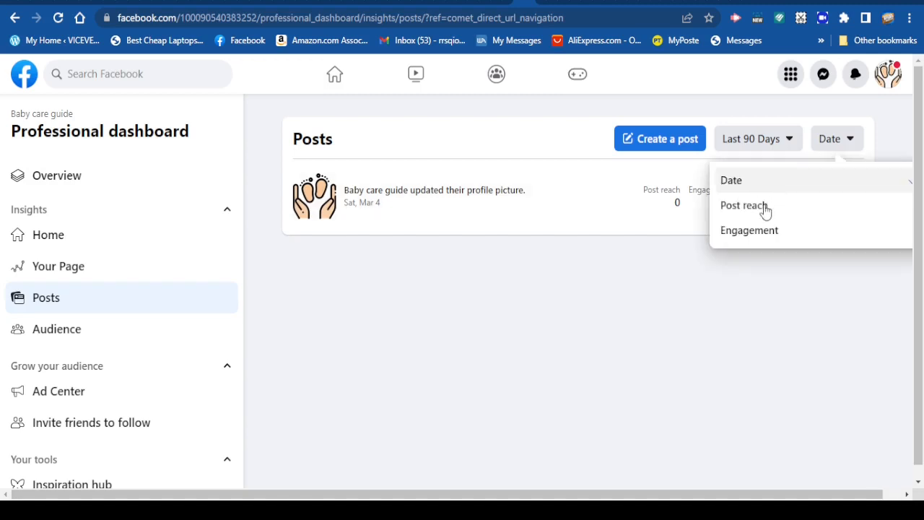
{"action": "left_click", "coordinate": [732, 293]}
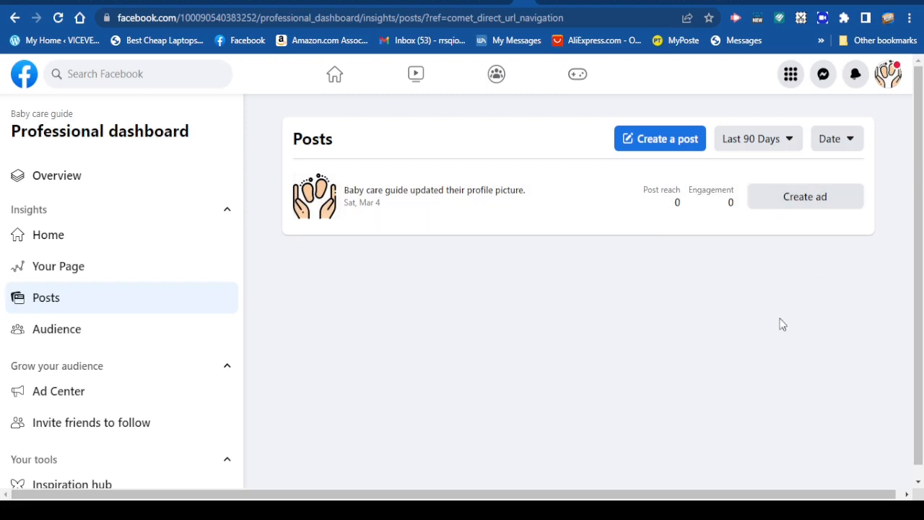
Look through the dashboard's audience growth, Page management, platform and help tools
{"action": "scroll", "coordinate": [92, 202], "scroll_direction": "down", "scroll_amount": 2}
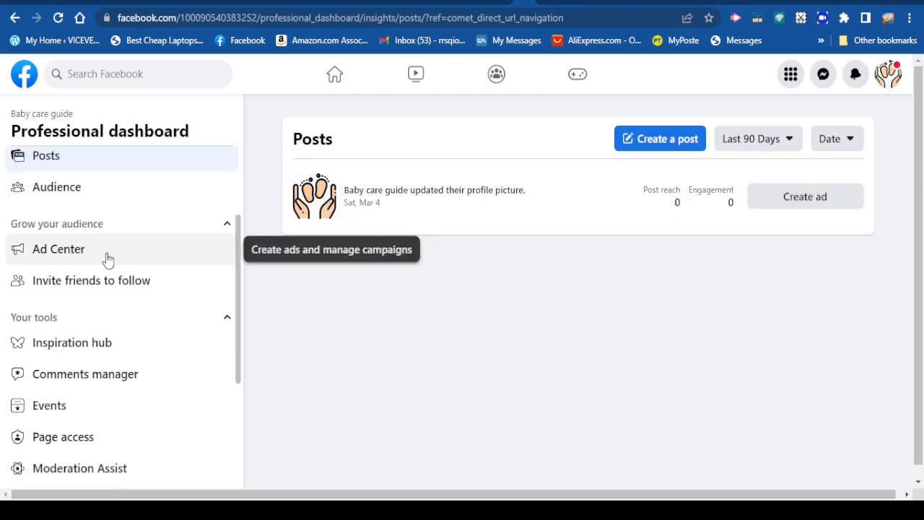
{"action": "scroll", "coordinate": [120, 261], "scroll_direction": "down", "scroll_amount": 1}
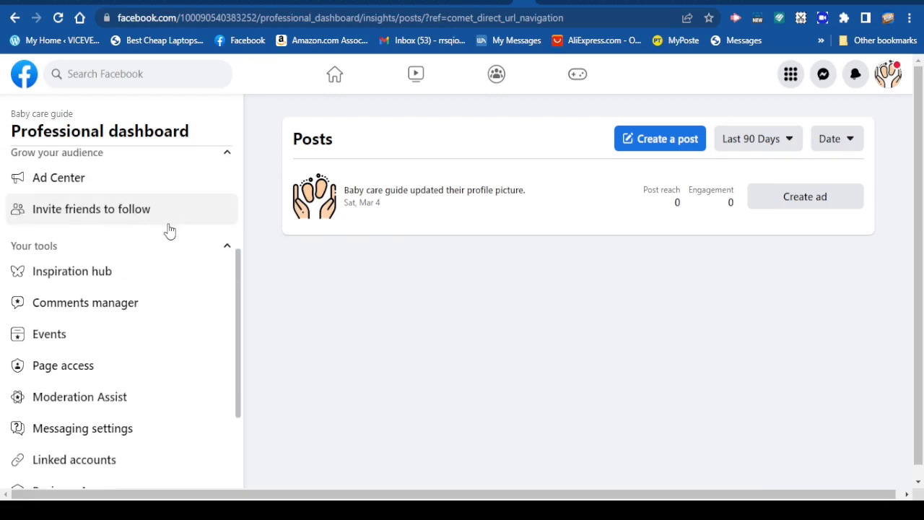
{"action": "scroll", "coordinate": [126, 289], "scroll_direction": "down", "scroll_amount": 1}
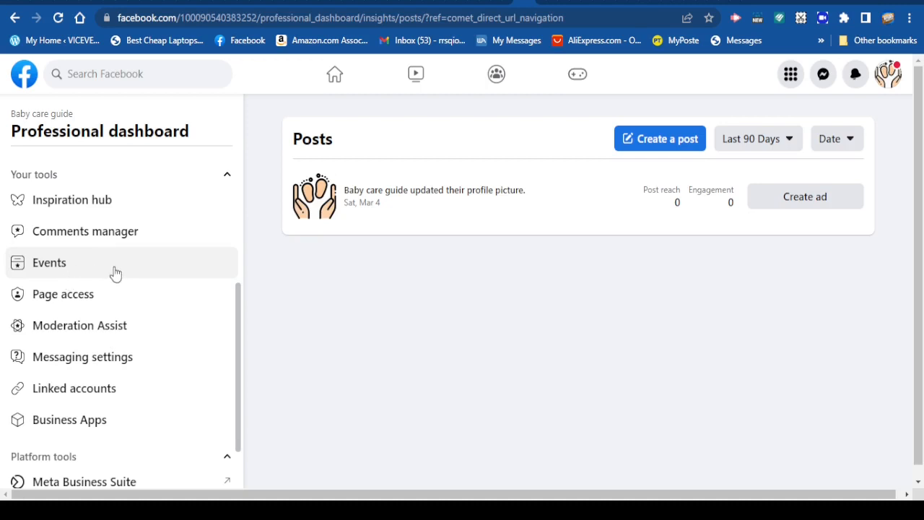
{"action": "scroll", "coordinate": [115, 273], "scroll_direction": "down", "scroll_amount": 1}
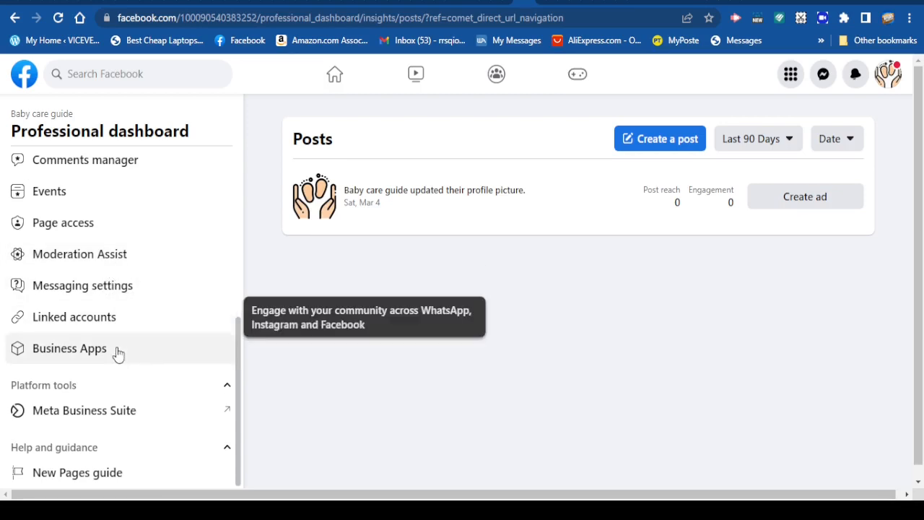
{"action": "scroll", "coordinate": [118, 354], "scroll_direction": "down", "scroll_amount": 1}
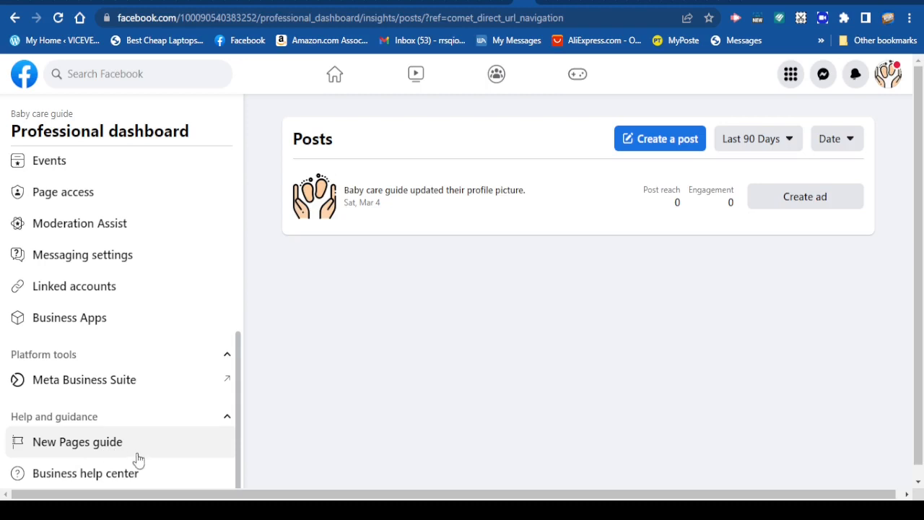
Switch to Meta Business Suite for the Page and look over its additional creation options and recent posts
{"action": "left_click", "coordinate": [82, 381]}
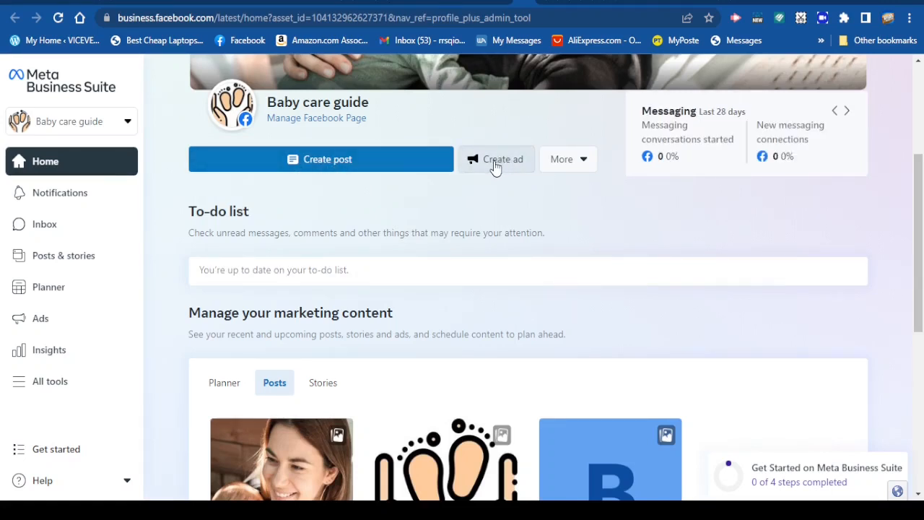
{"action": "left_click", "coordinate": [587, 160]}
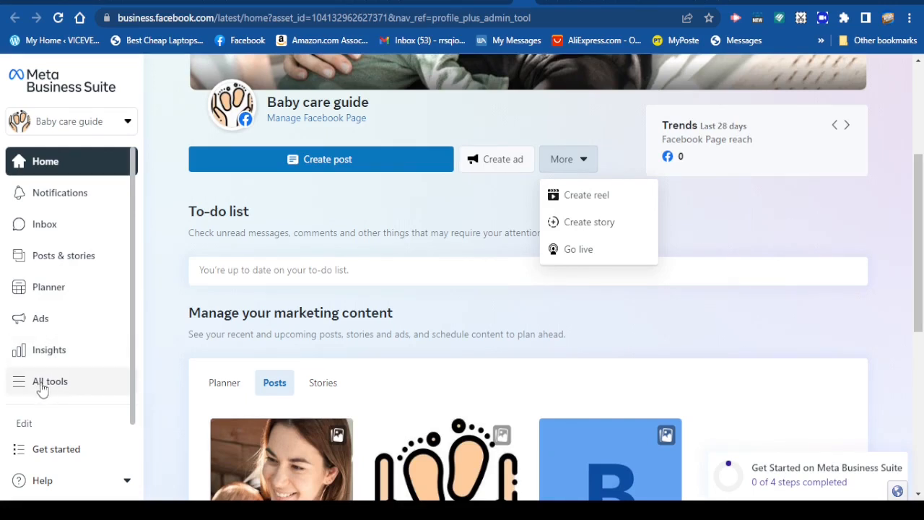
{"action": "scroll", "coordinate": [296, 163], "scroll_direction": "down", "scroll_amount": 4}
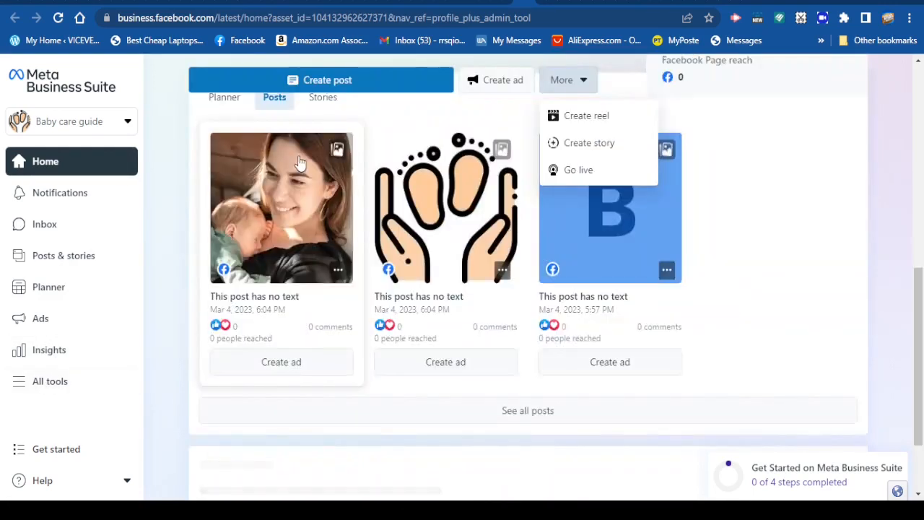
Start a new post and select the Baby care guide Facebook Page as its placement
{"action": "left_click", "coordinate": [334, 85]}
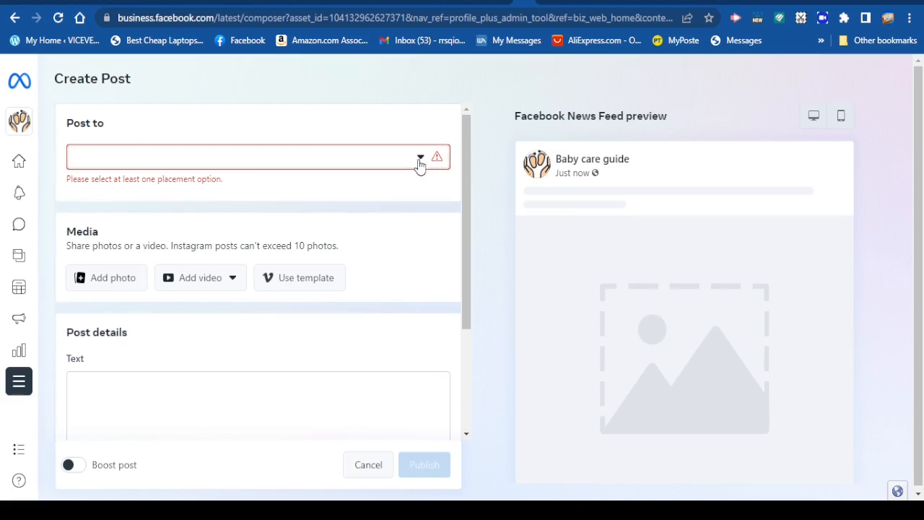
{"action": "left_click", "coordinate": [421, 163]}
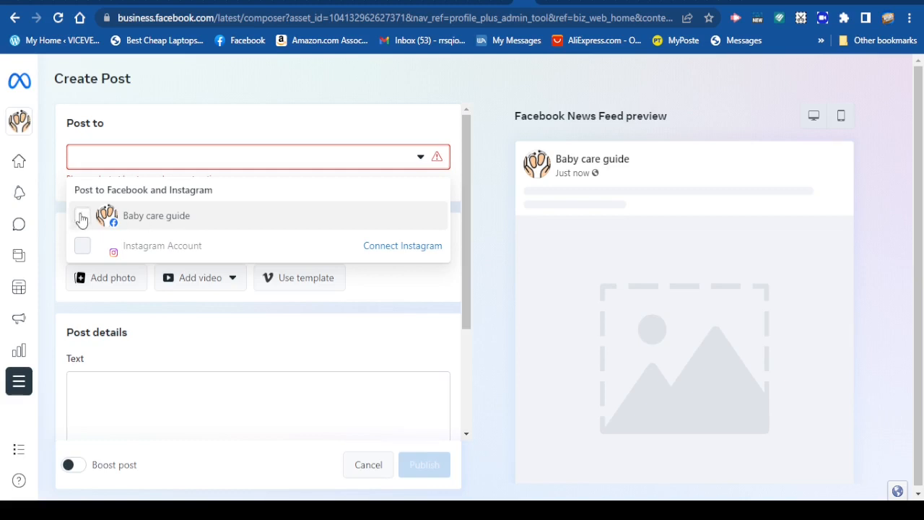
{"action": "left_click", "coordinate": [114, 249]}
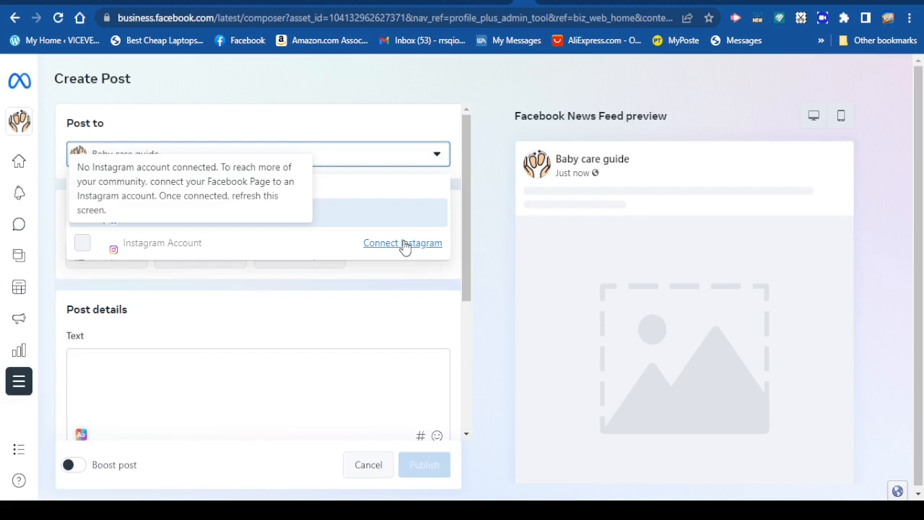
Try the sample text "ytryr" in the post details and clear it again
{"action": "left_click", "coordinate": [114, 366]}
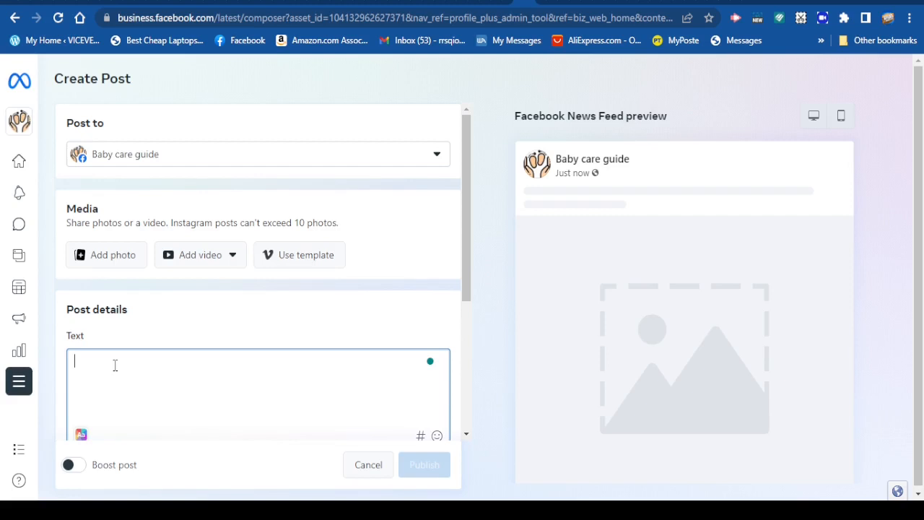
{"action": "type", "text": "ytryr"}
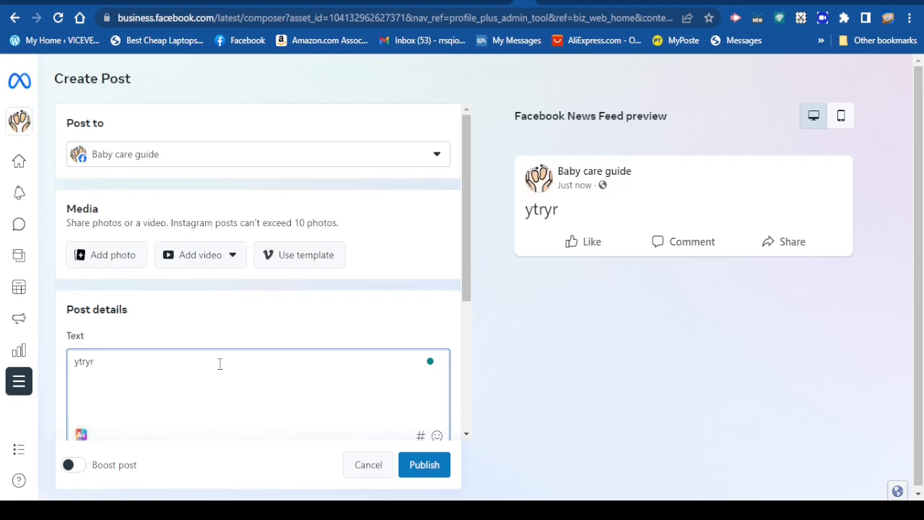
{"action": "key", "text": "ctrl+a"}
{"action": "key", "text": "BackSpace"}
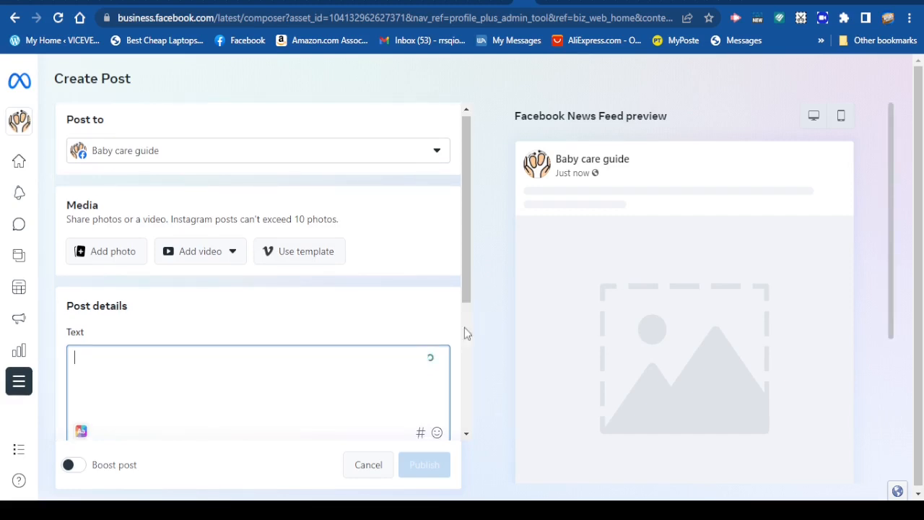
Look over the post composer's message button suggestion and scheduling options, and return to the placement section
{"action": "scroll", "coordinate": [464, 332], "scroll_direction": "down", "scroll_amount": 3}
{"action": "scroll", "coordinate": [348, 417], "scroll_direction": "down", "scroll_amount": 2}
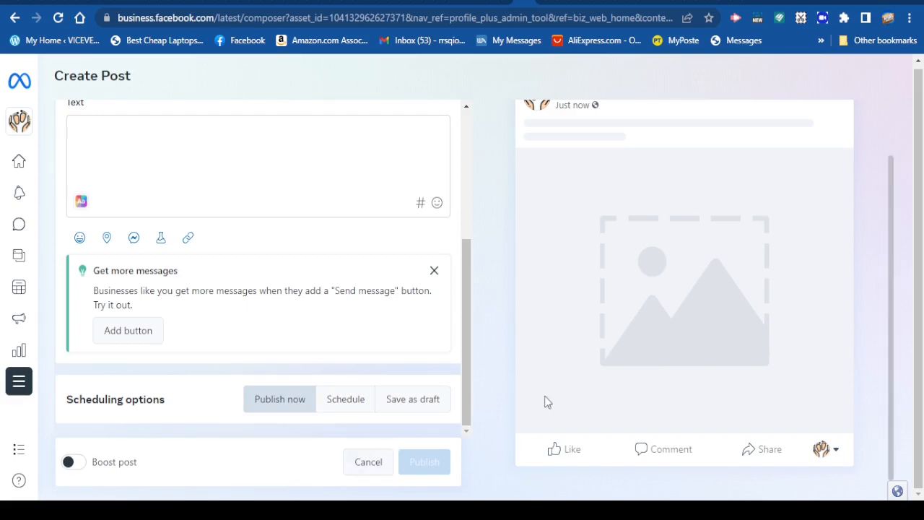
{"action": "left_click_drag", "start_coordinate": [467, 339], "coordinate": [496, 101]}
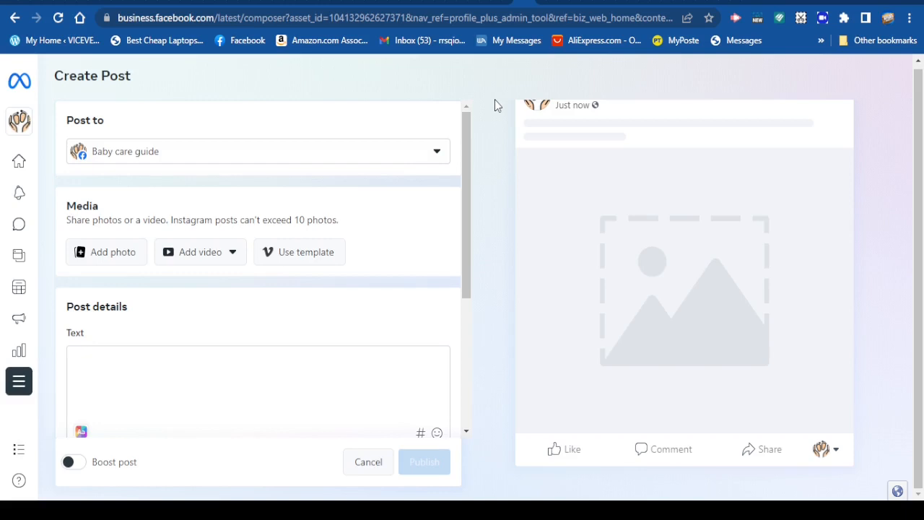